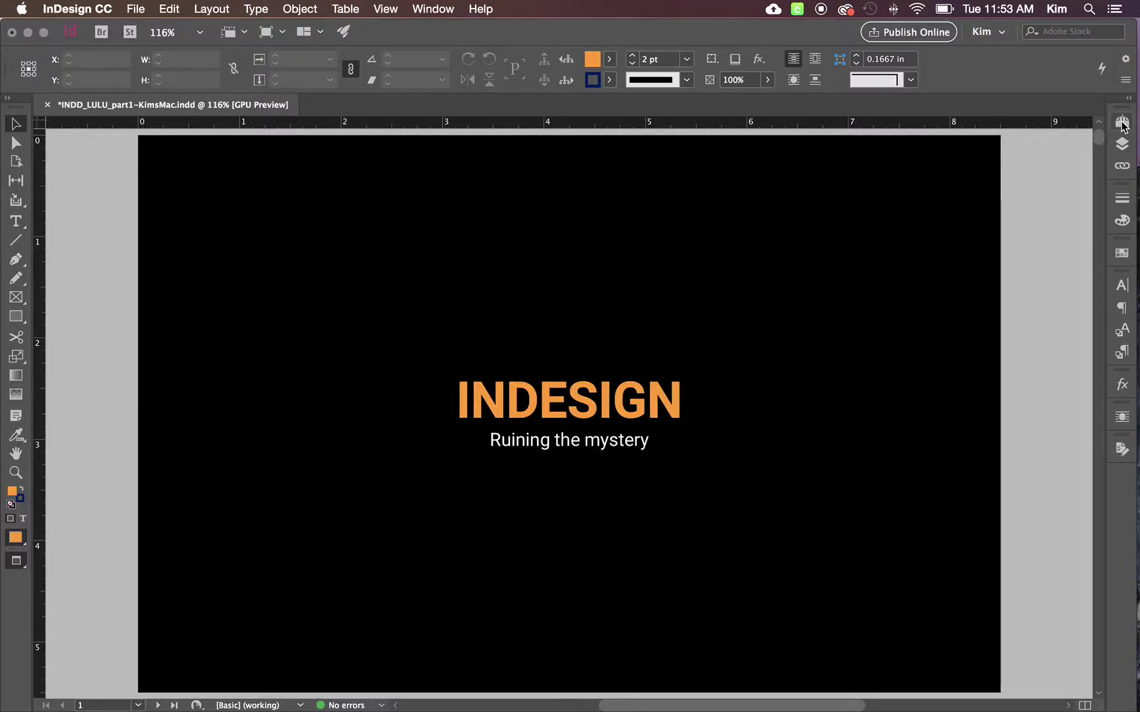
- Jump to page 11, TEXT BOXES: SIMPLIFY!, from the Pages panel, then collapse the panel
left_click(1122, 122)
scroll(1003, 343, "down", 10)
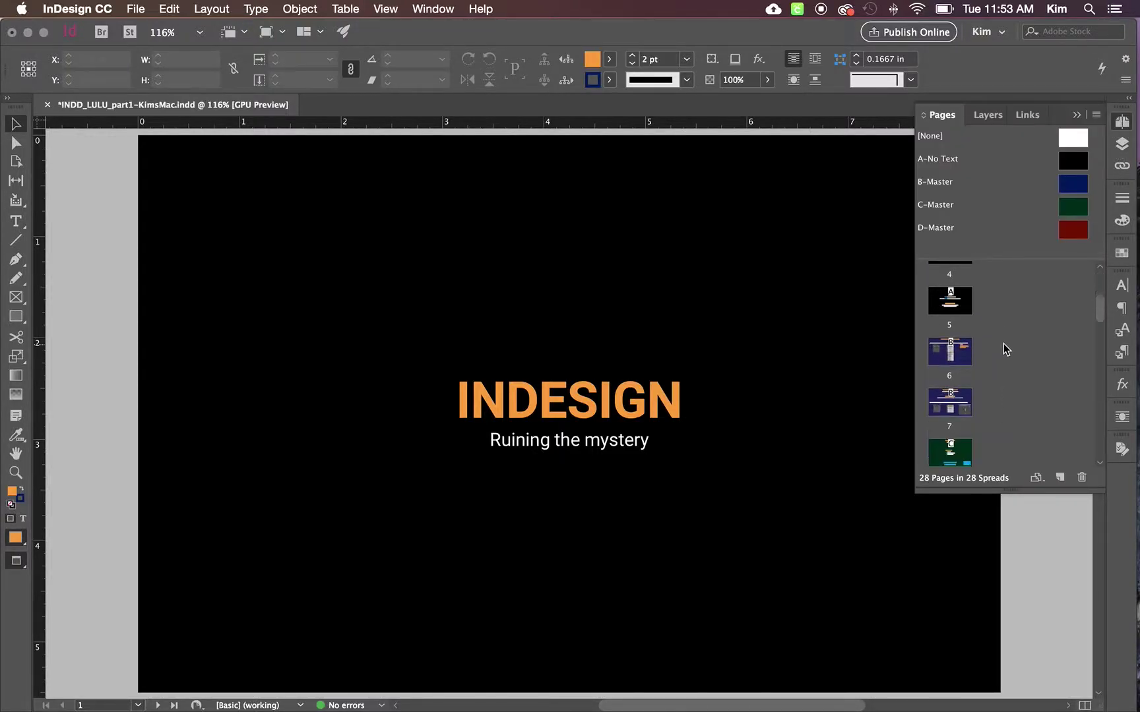
double_click(945, 388)
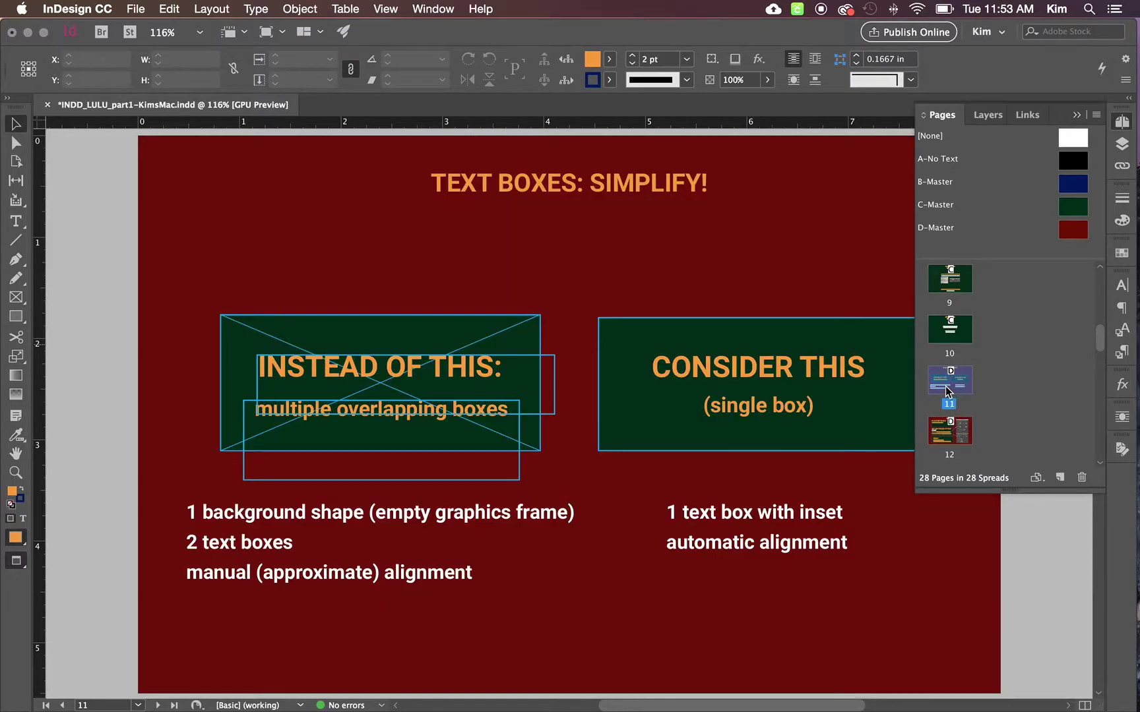
left_click(1076, 115)
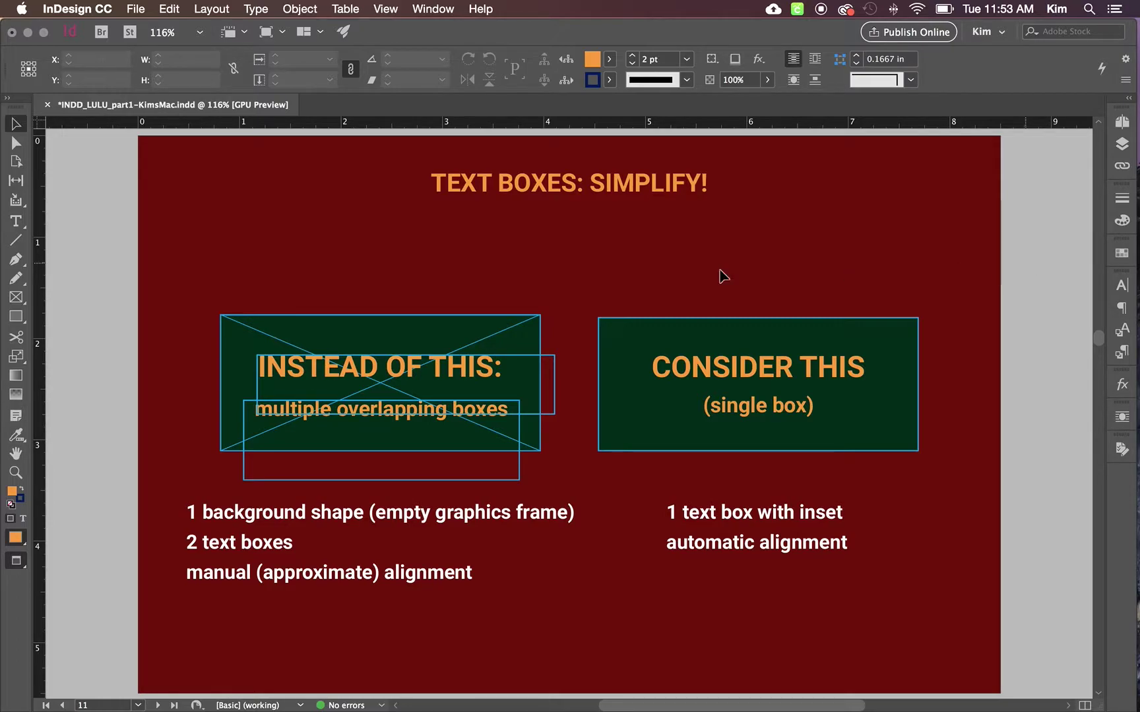
- Set the stroke of all frames in both green boxes to [None], then deselect
left_click_drag(395, 273, 795, 467)
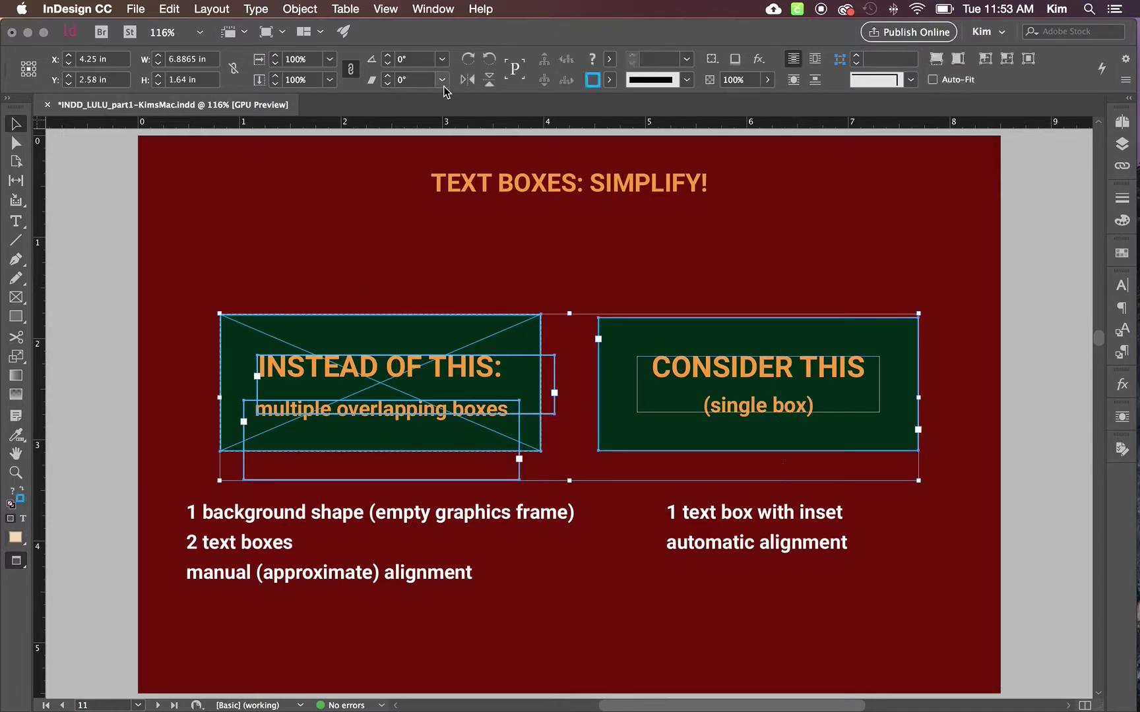
left_click(608, 79)
left_click(523, 120)
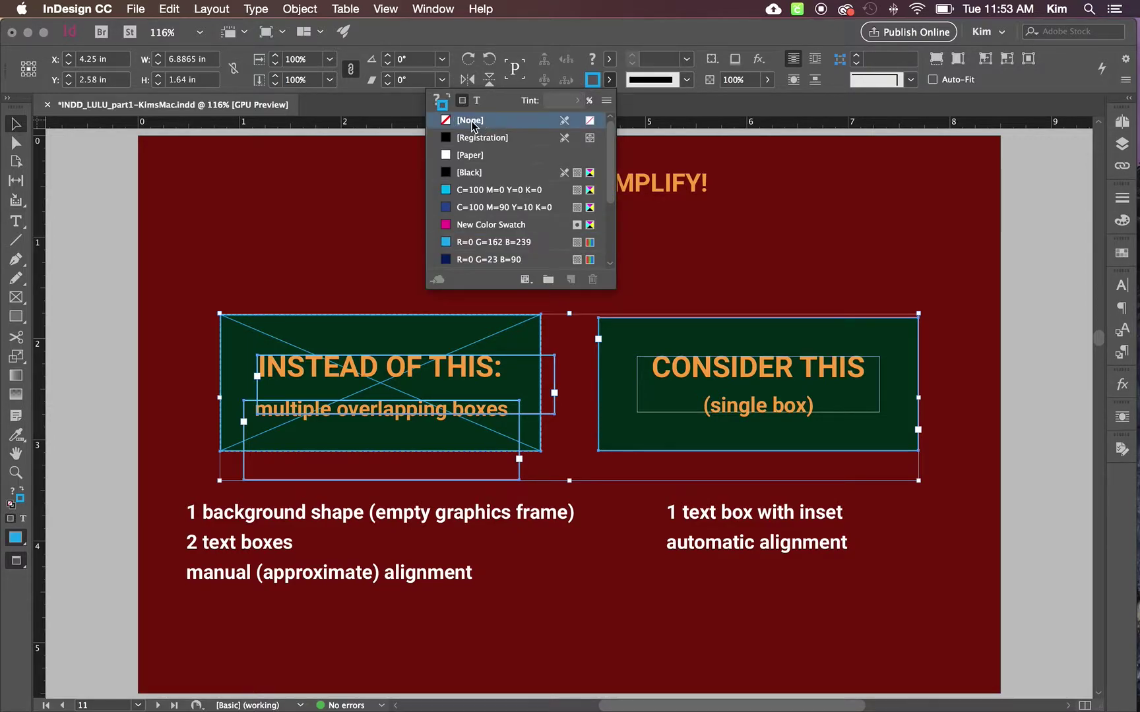
left_click(957, 261)
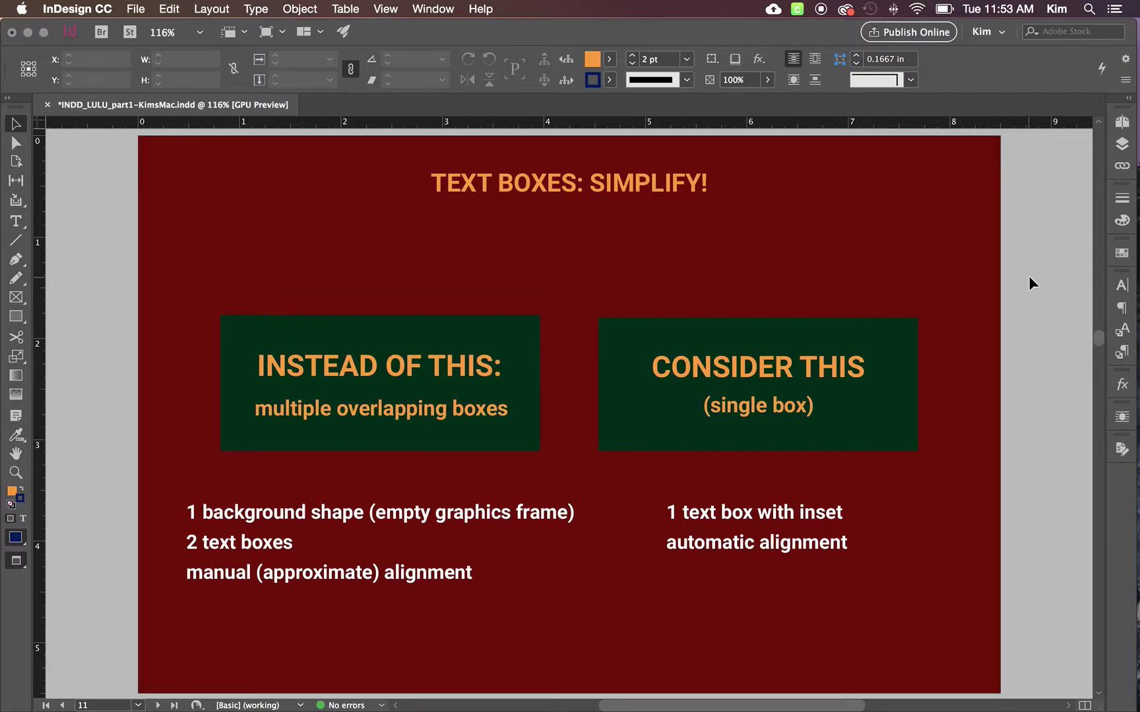
- Switch to Normal view with frame edges shown, then open page 12, HERE'S HOW
key("w")
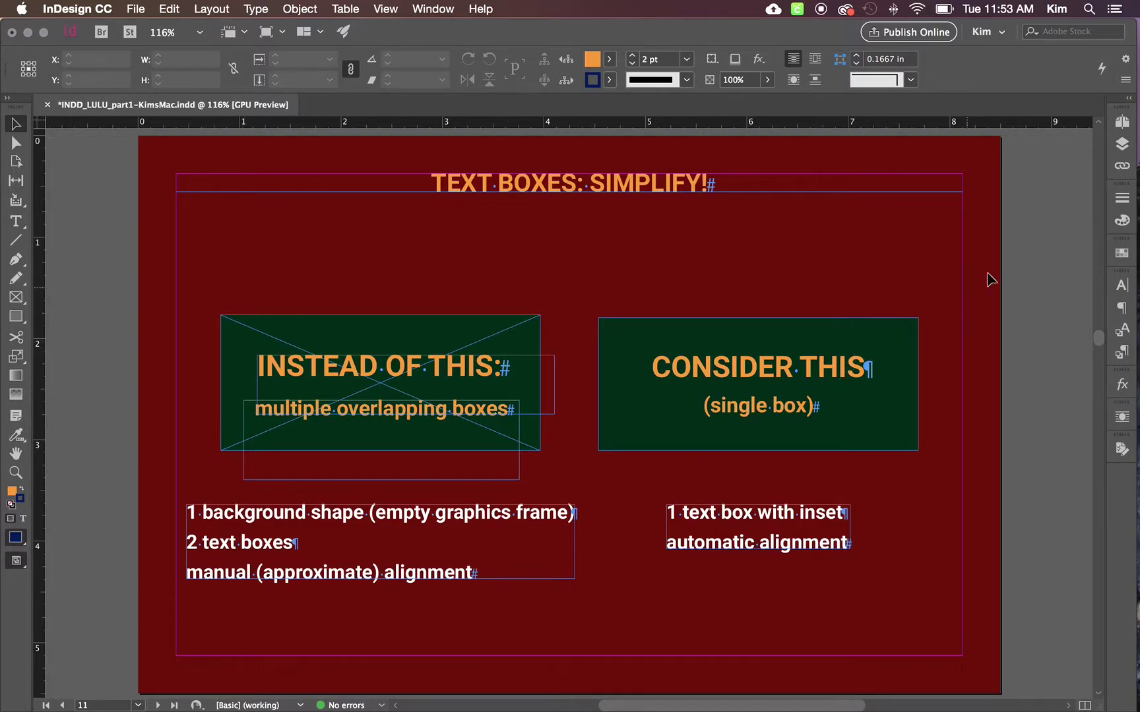
left_click(1123, 146)
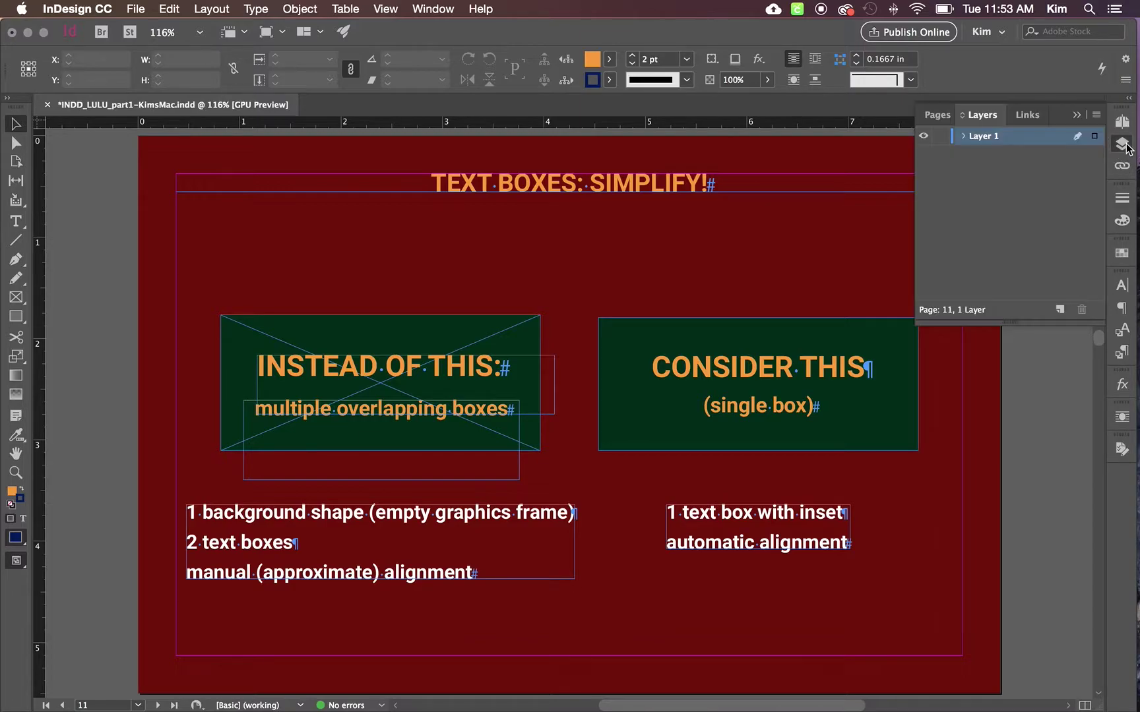
left_click(1122, 121)
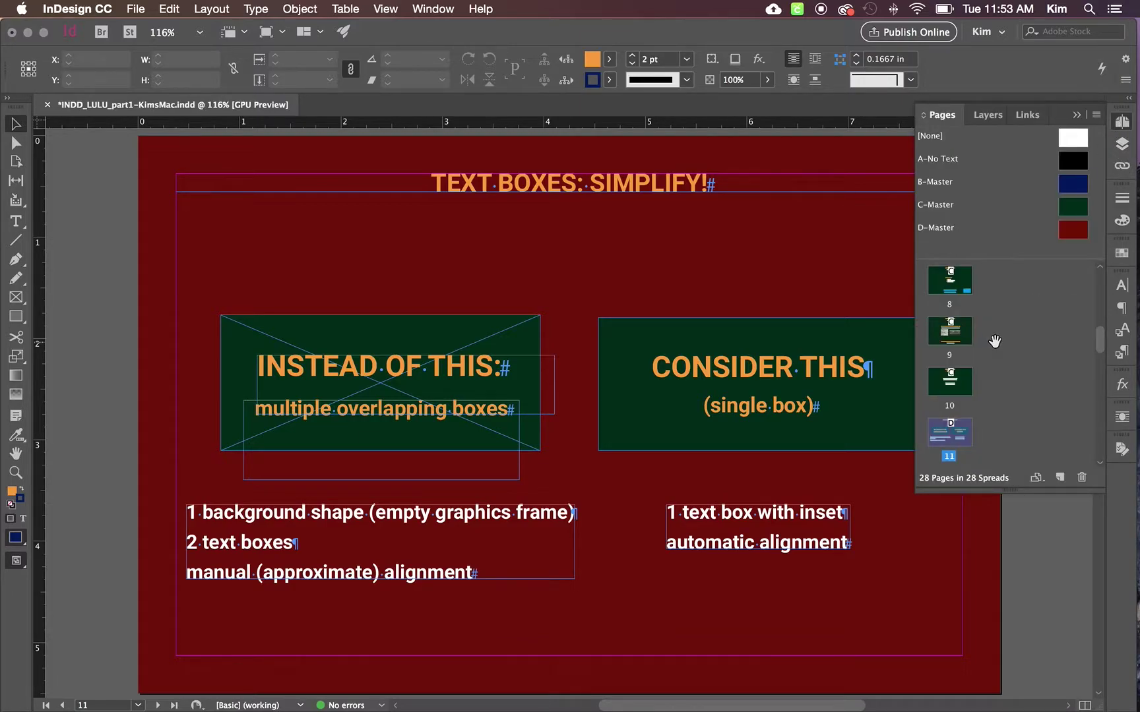
scroll(993, 345, "down", 3)
double_click(954, 393)
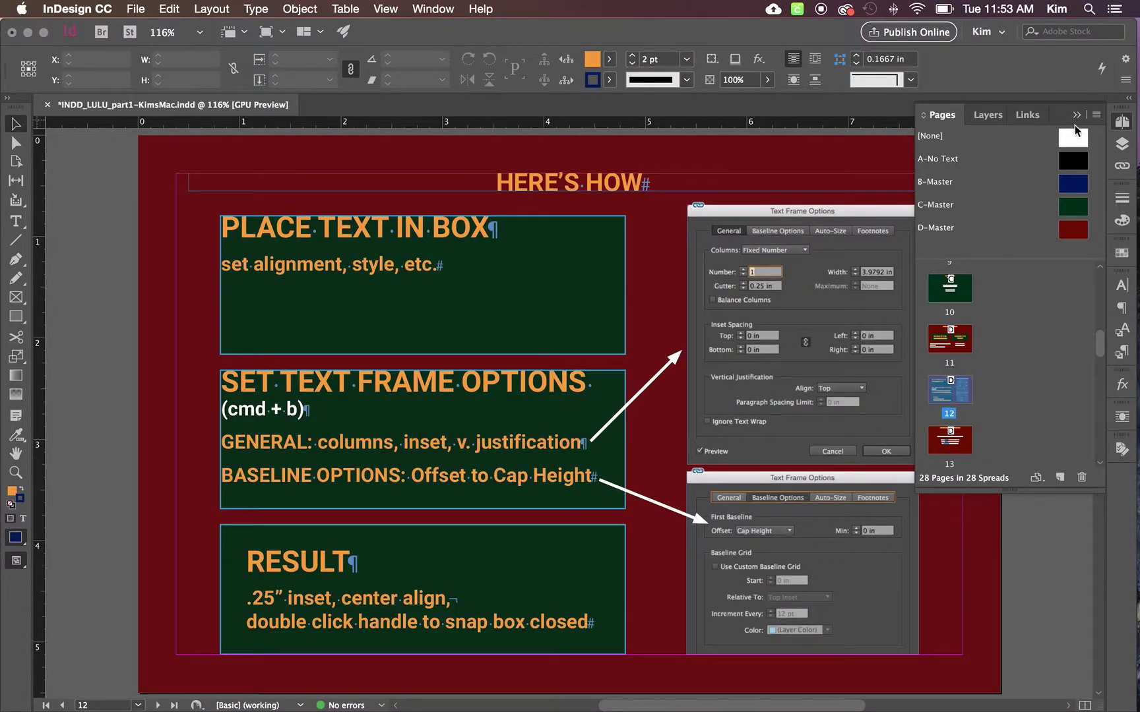
- Return to Preview mode and open Text Frame Options for the SET TEXT FRAME OPTIONS box
left_click(1076, 115)
key("w")
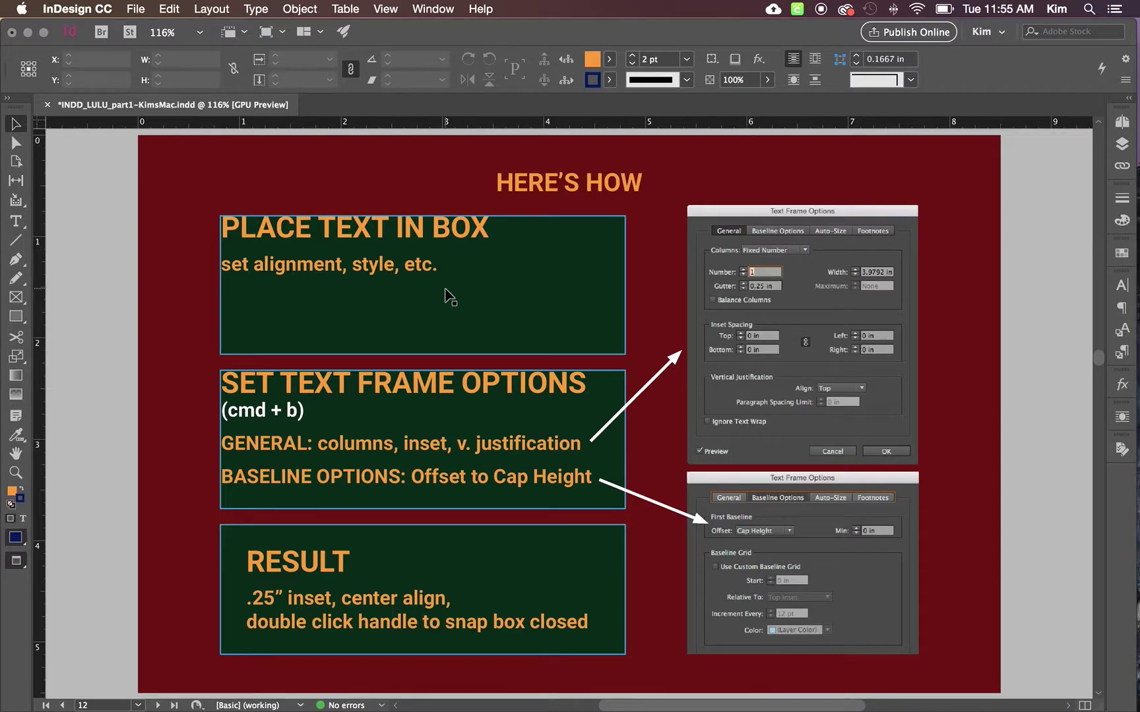
left_click(448, 295)
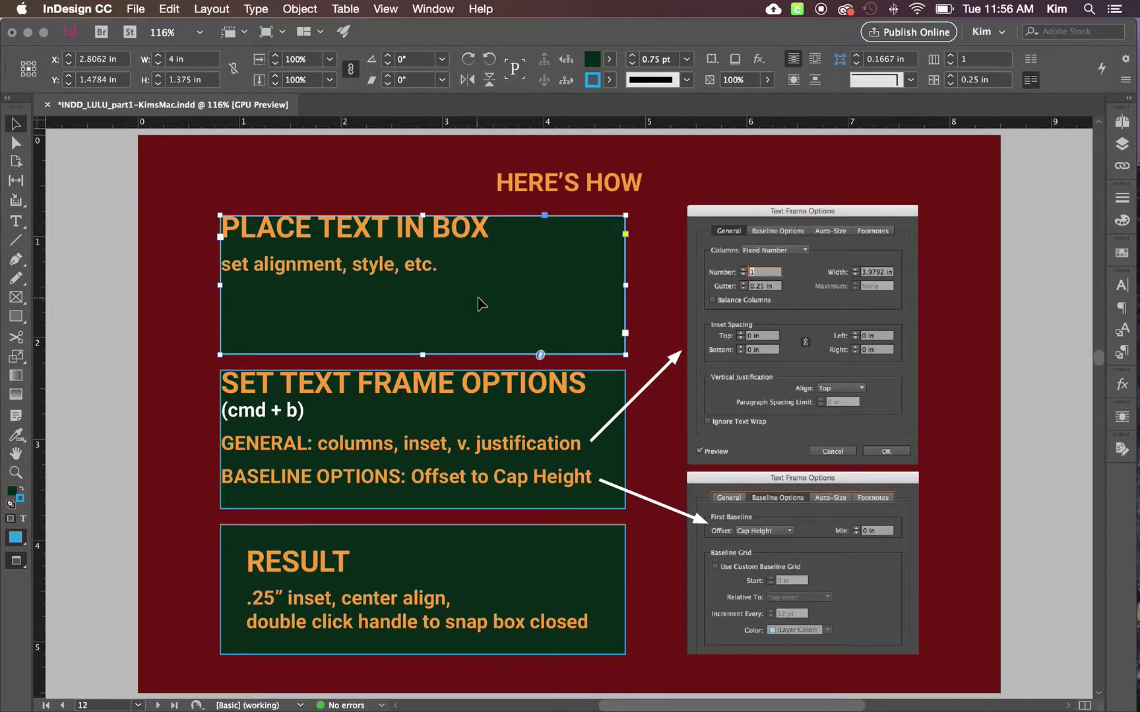
left_click(469, 396)
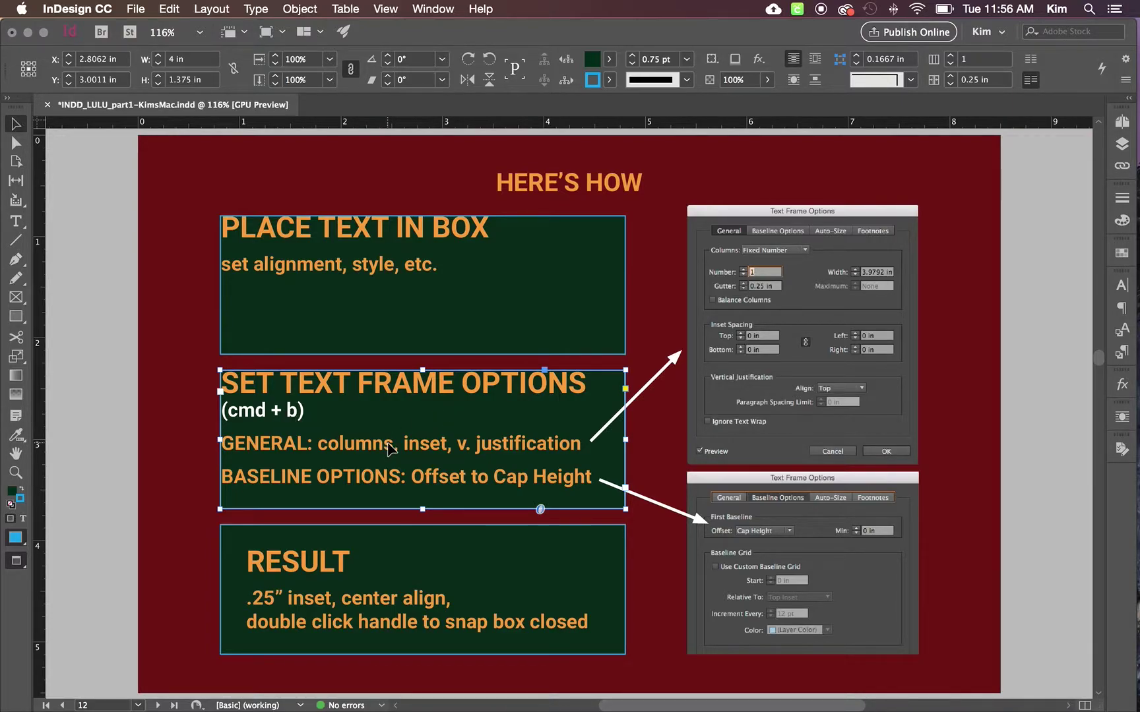
key("super+b")
- Move the dialog aside, try two and three columns, then Cancel to keep one column
left_click_drag(511, 202, 847, 225)
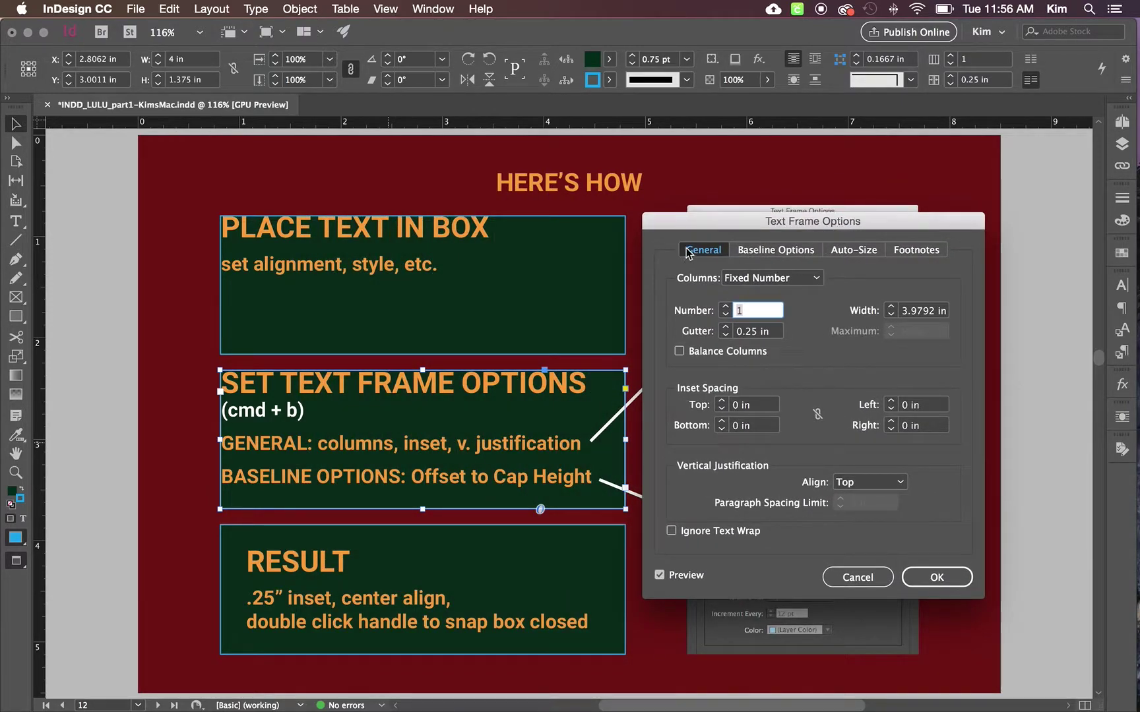
left_click(726, 307)
left_click(725, 306)
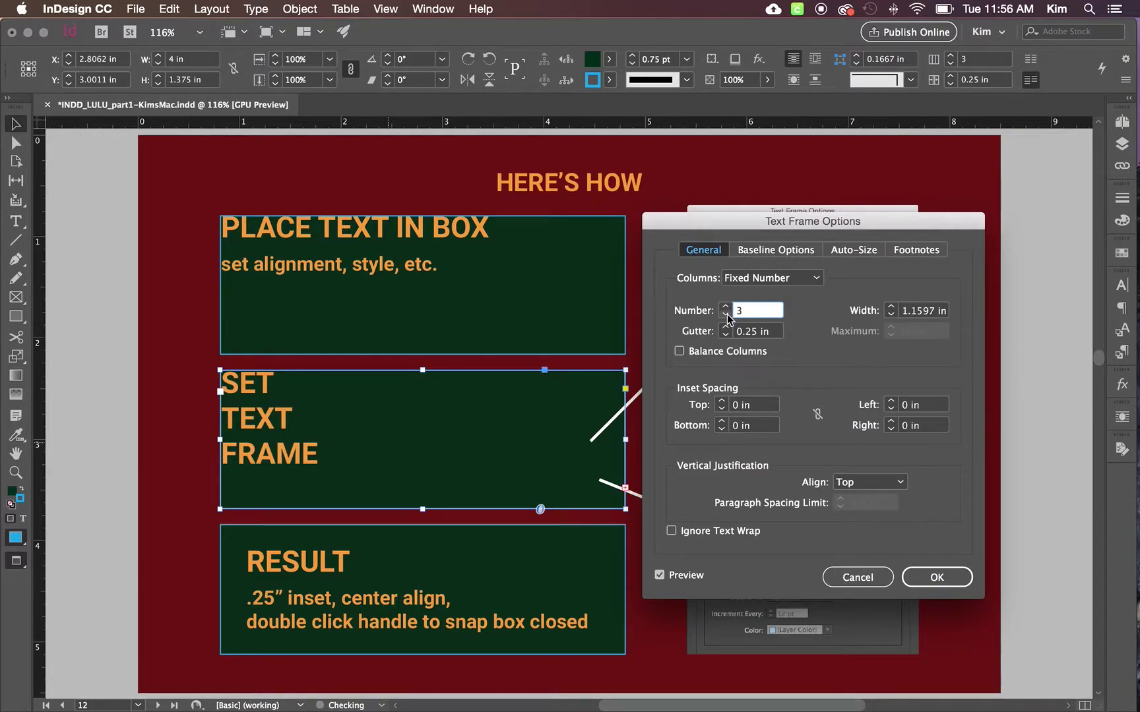
left_click(726, 315)
left_click(726, 315)
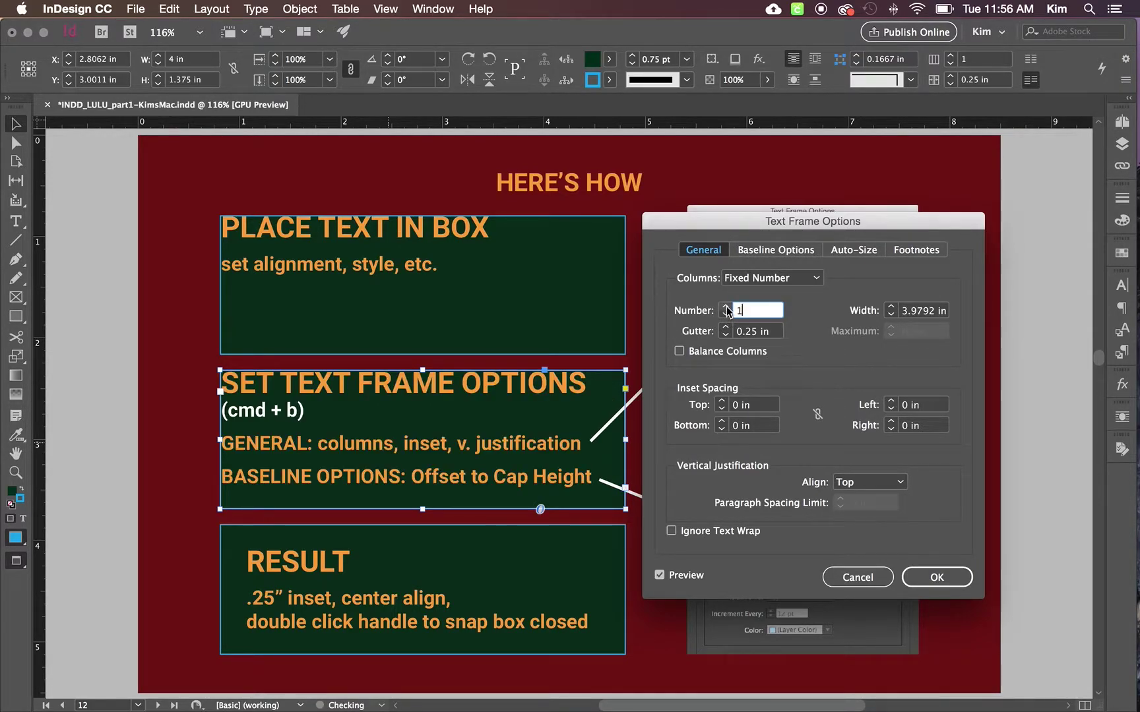
left_click(725, 307)
left_click(726, 307)
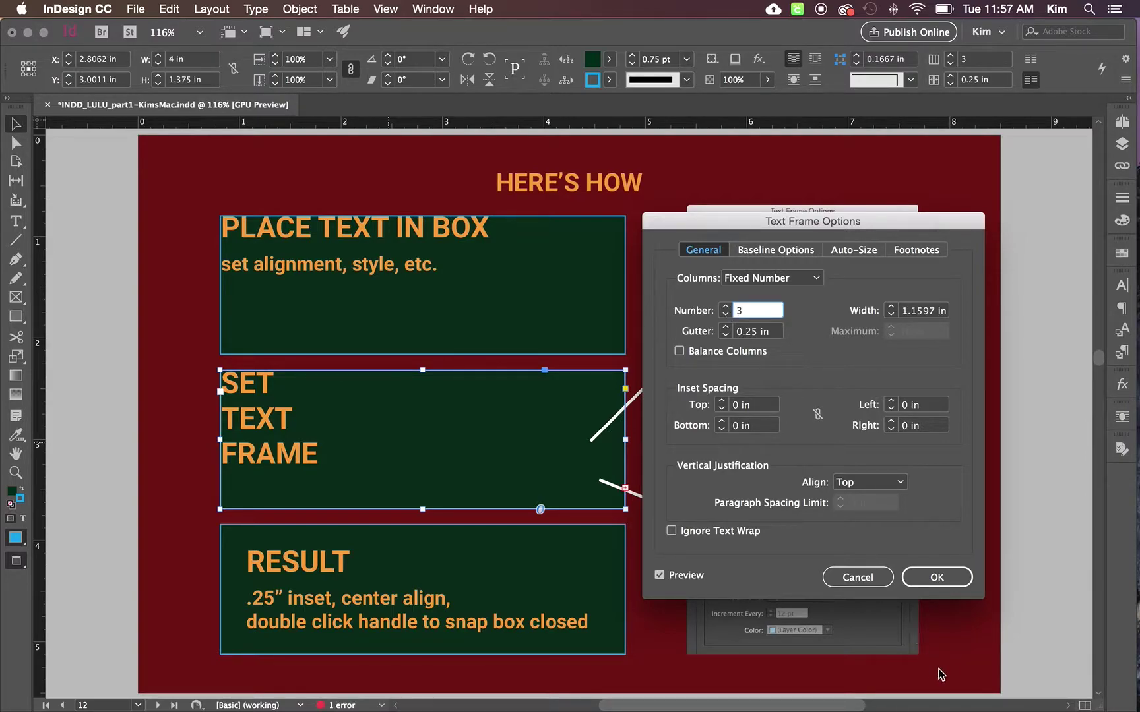
left_click(829, 577)
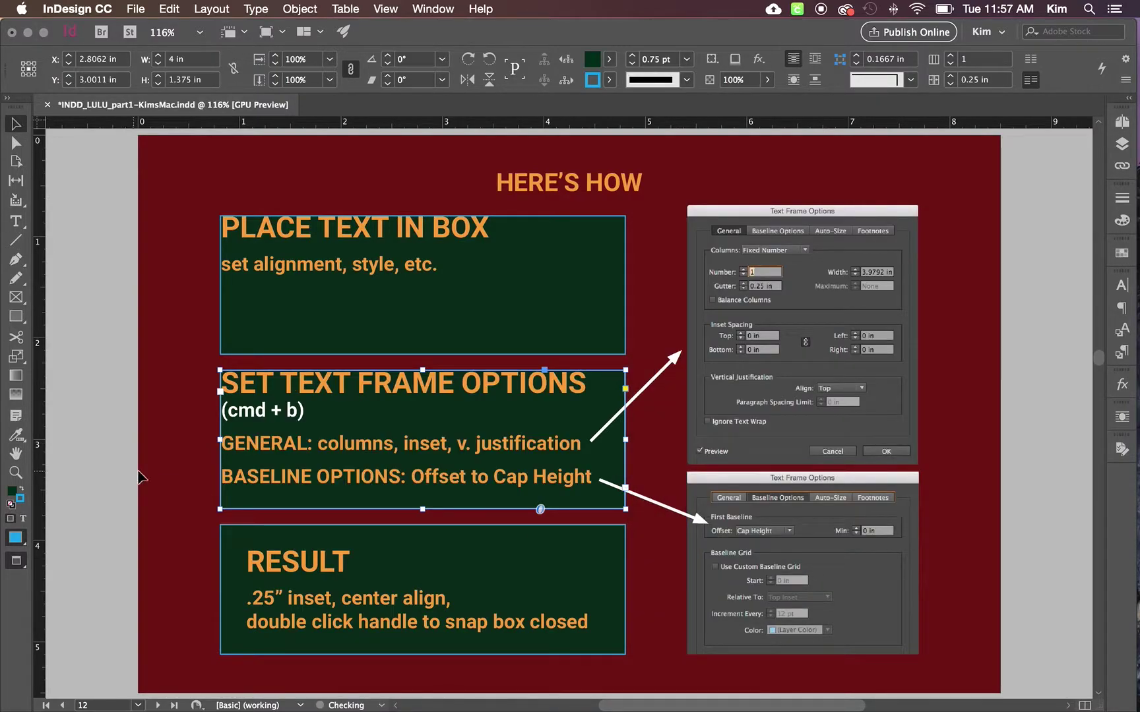
- Show frame edges and open Text Frame Options for the SET TEXT FRAME OPTIONS box
left_click(167, 473)
key("w")
left_click(422, 503)
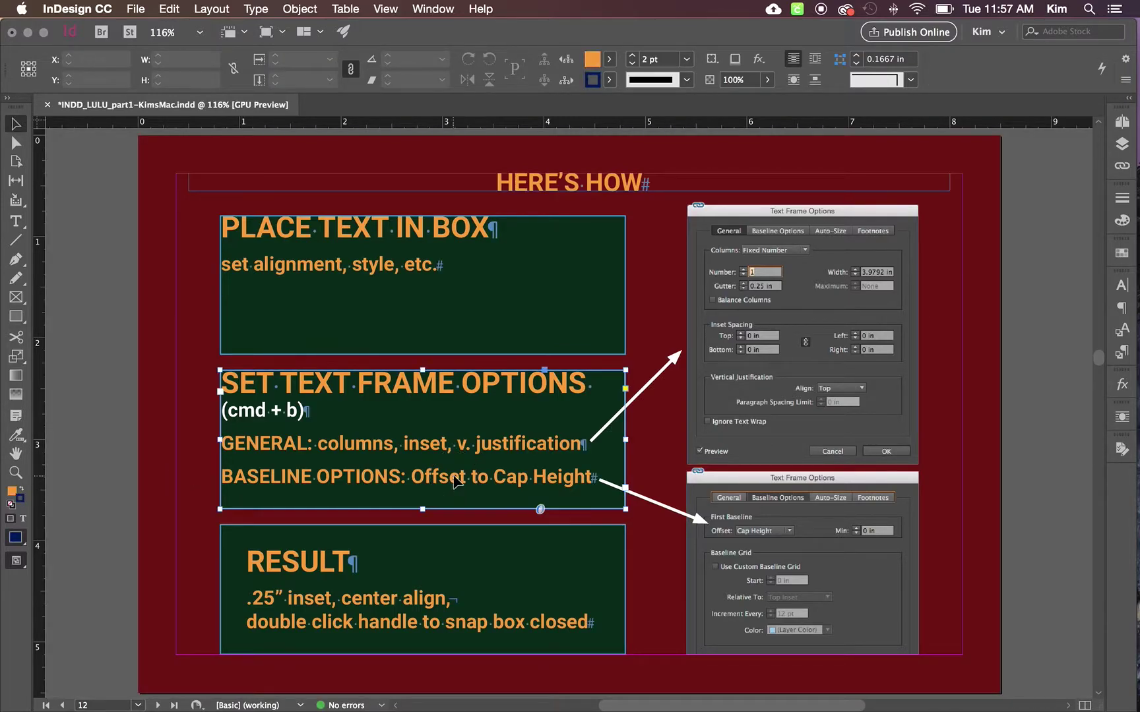
key("super+b")
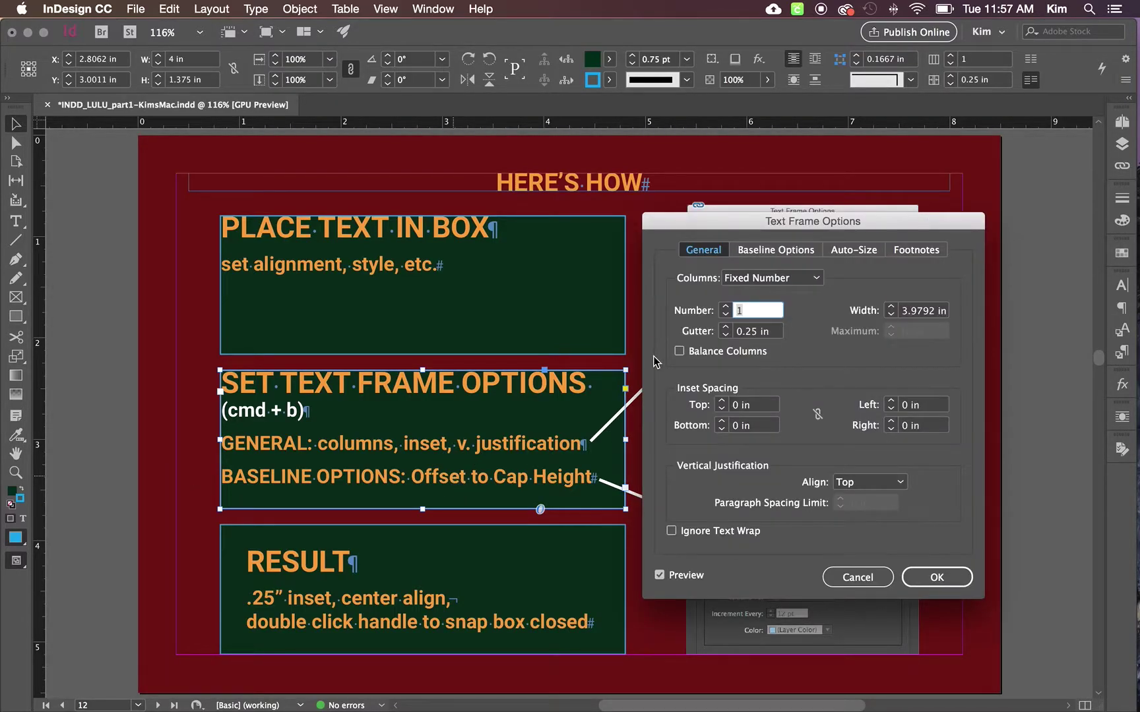
- Preview three columns with a 0.0625 in gutter, revert to one column, and link all insets
left_click(724, 306)
left_click(724, 306)
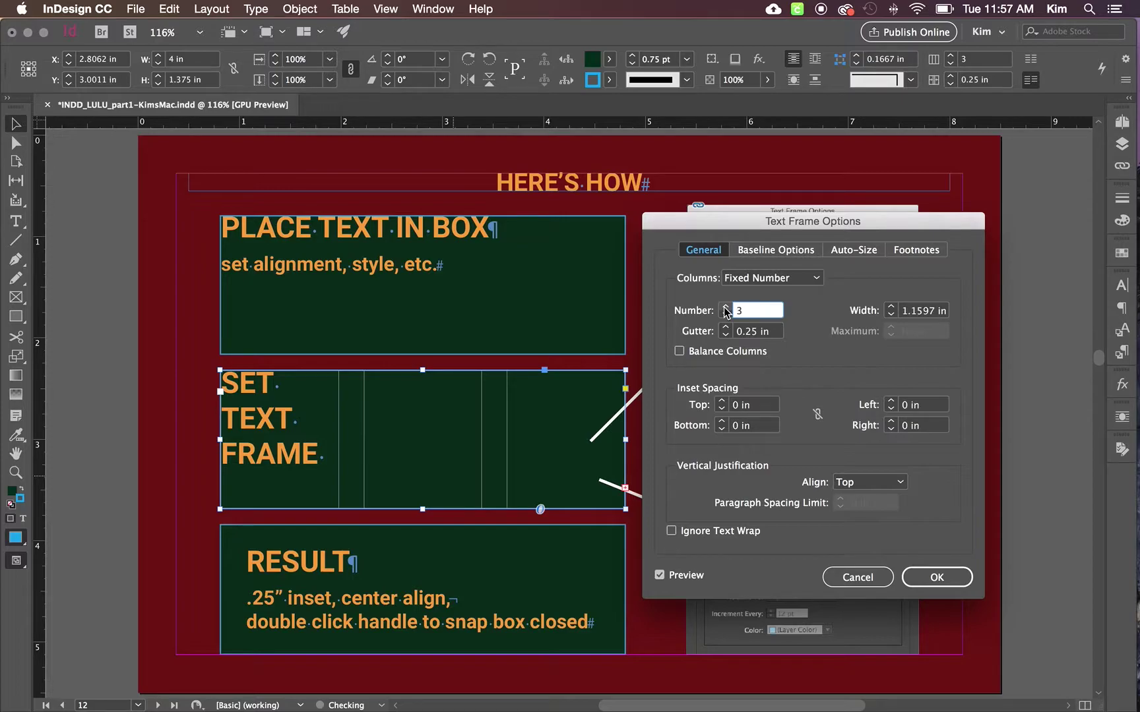
left_click(726, 335)
left_click(726, 335)
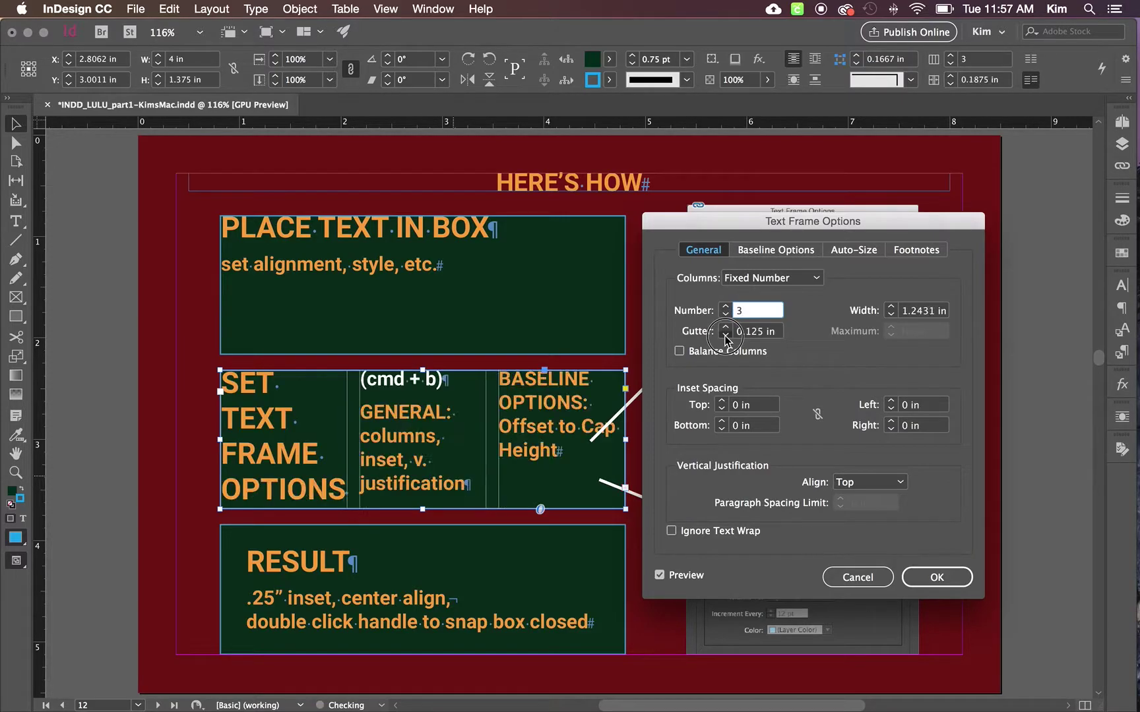
left_click(725, 335)
left_click(725, 315)
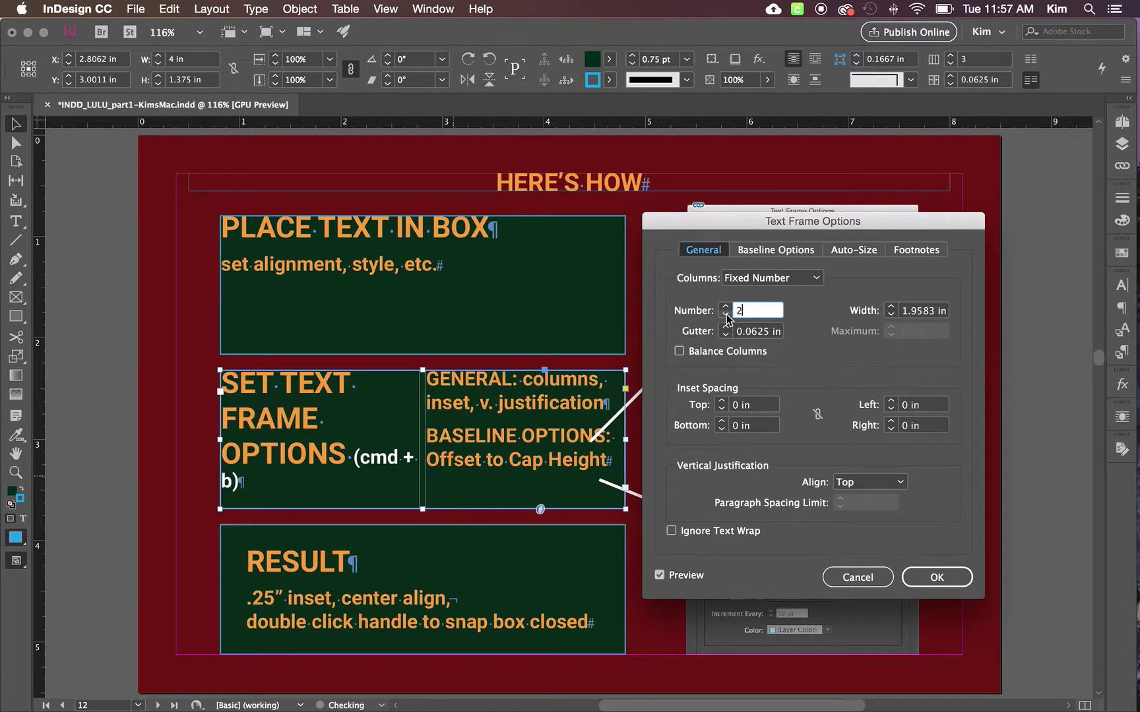
left_click(726, 316)
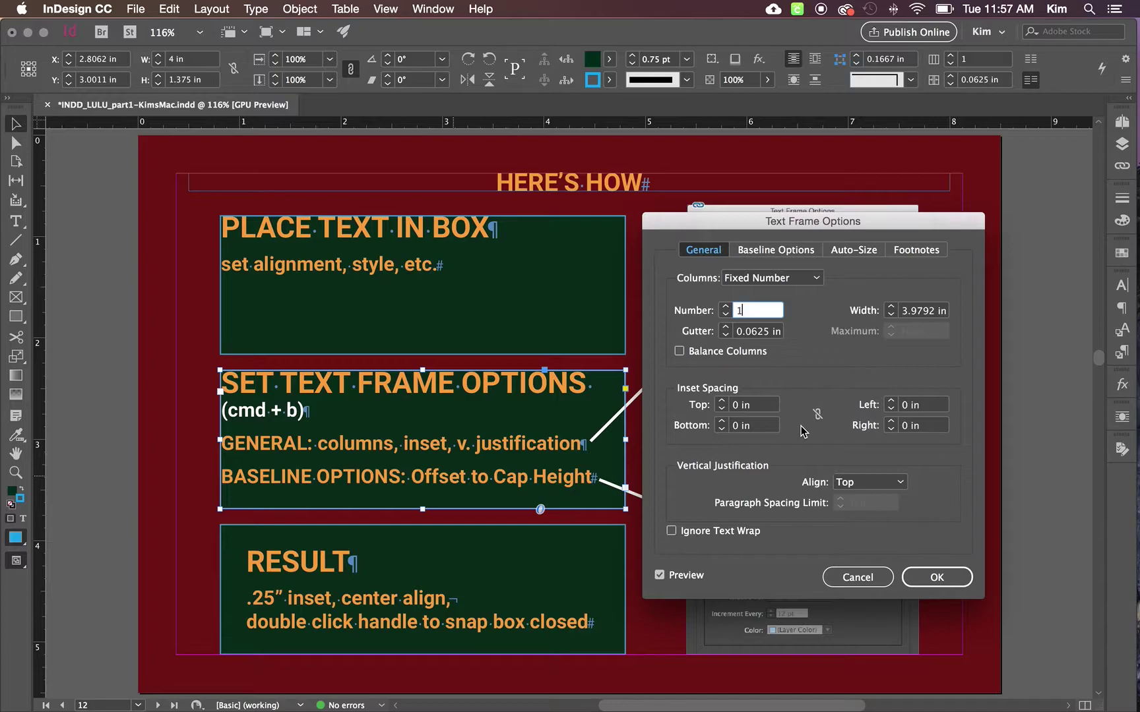
left_click(817, 414)
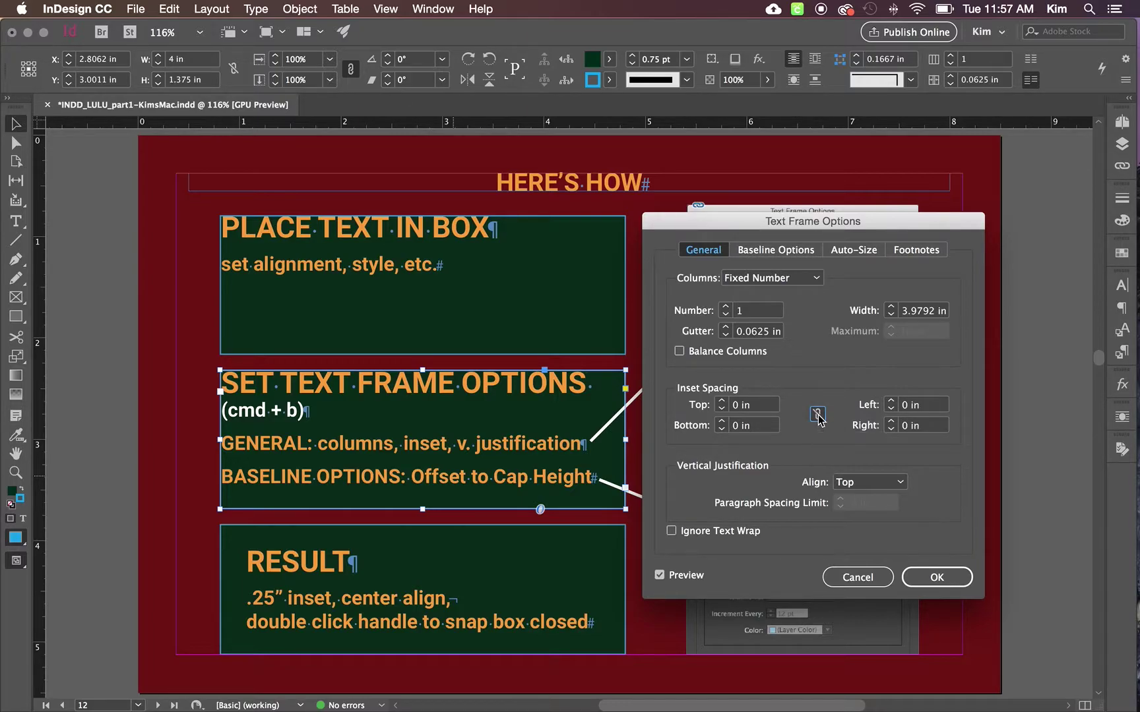
- Try Justify vertical alignment and set the first baseline offset to Cap Height
left_click(882, 487)
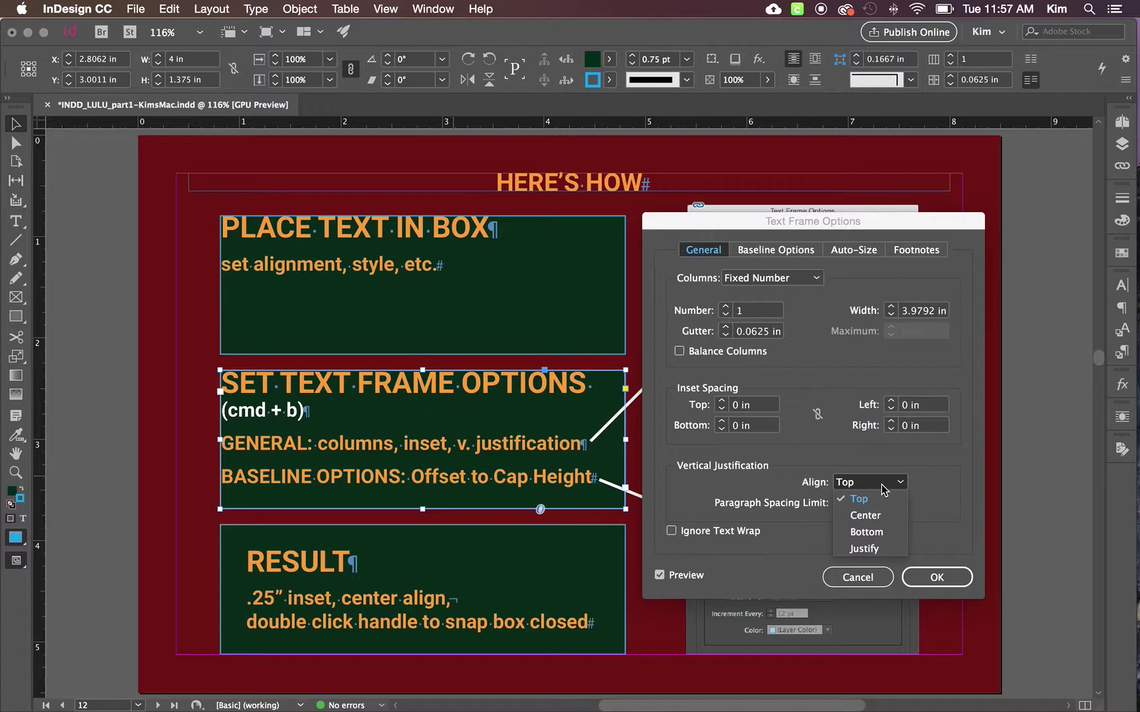
left_click(890, 549)
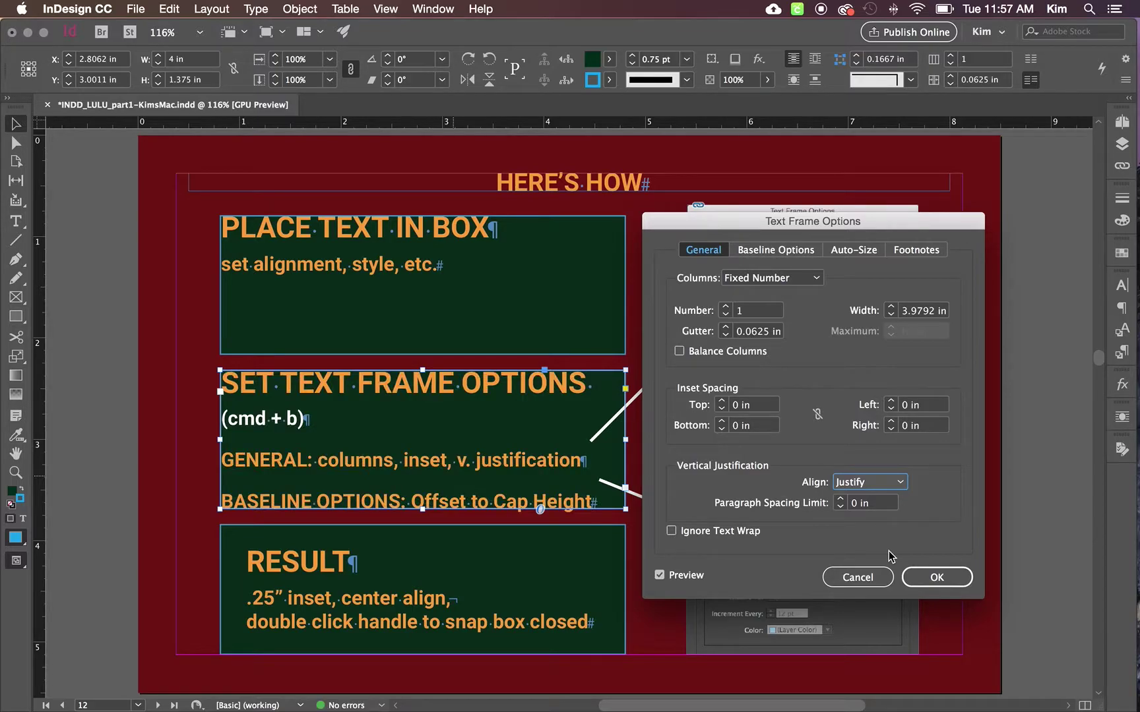
left_click(892, 488)
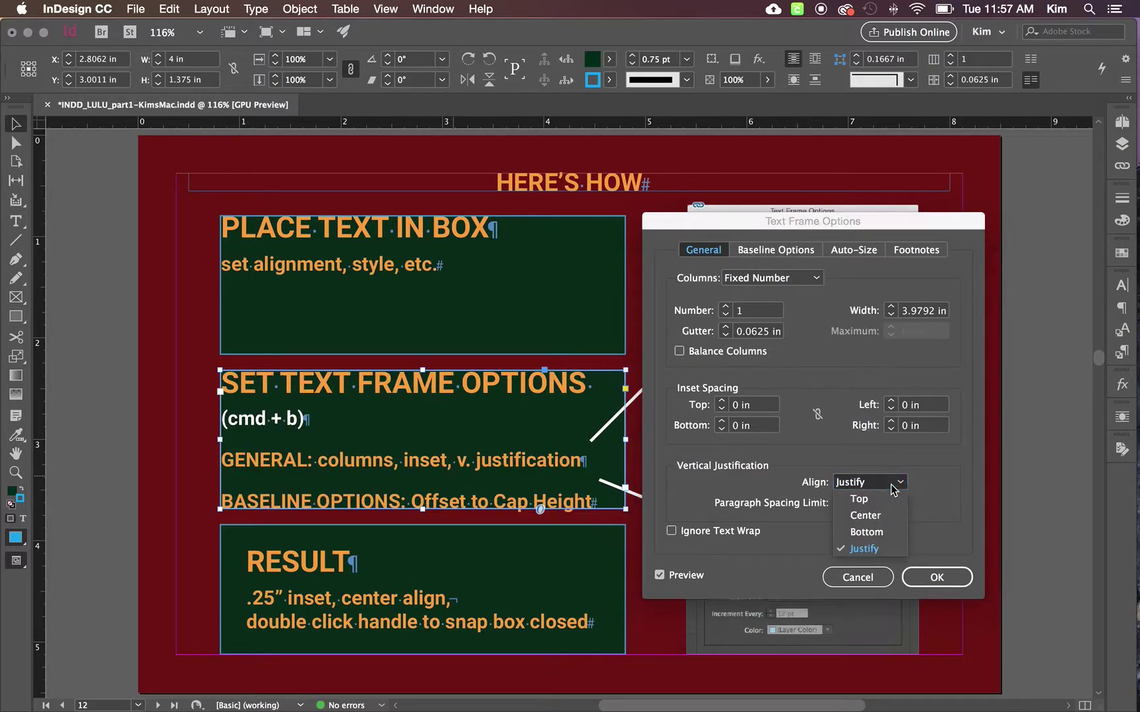
left_click(866, 554)
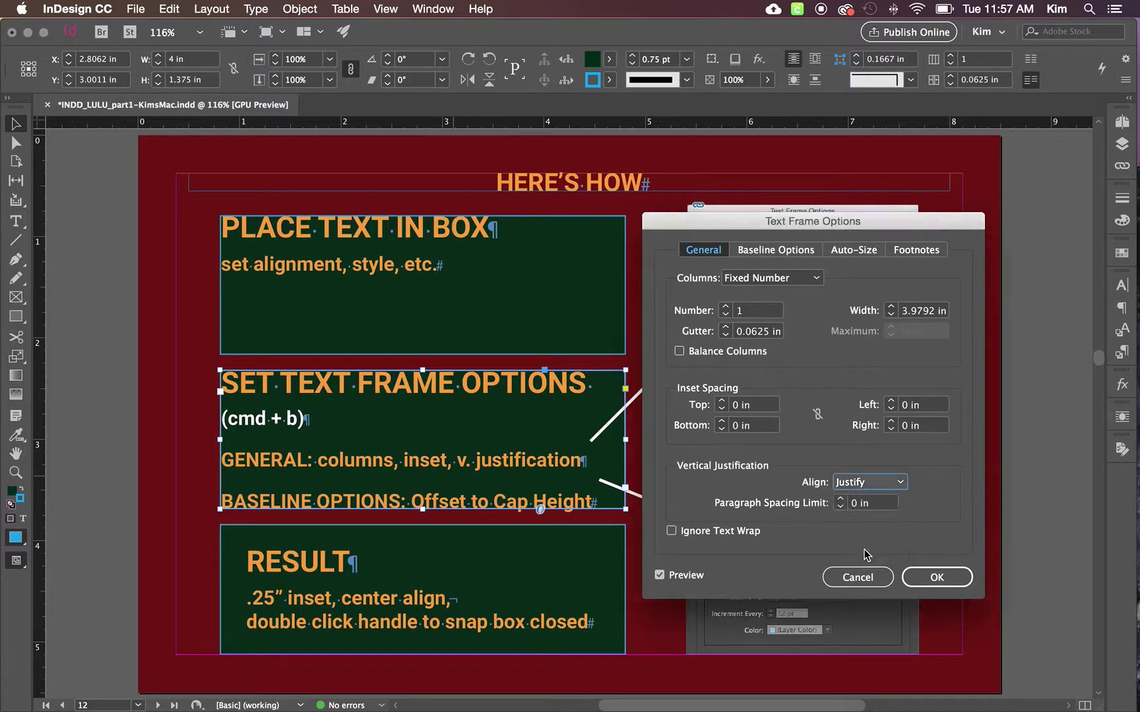
left_click(767, 254)
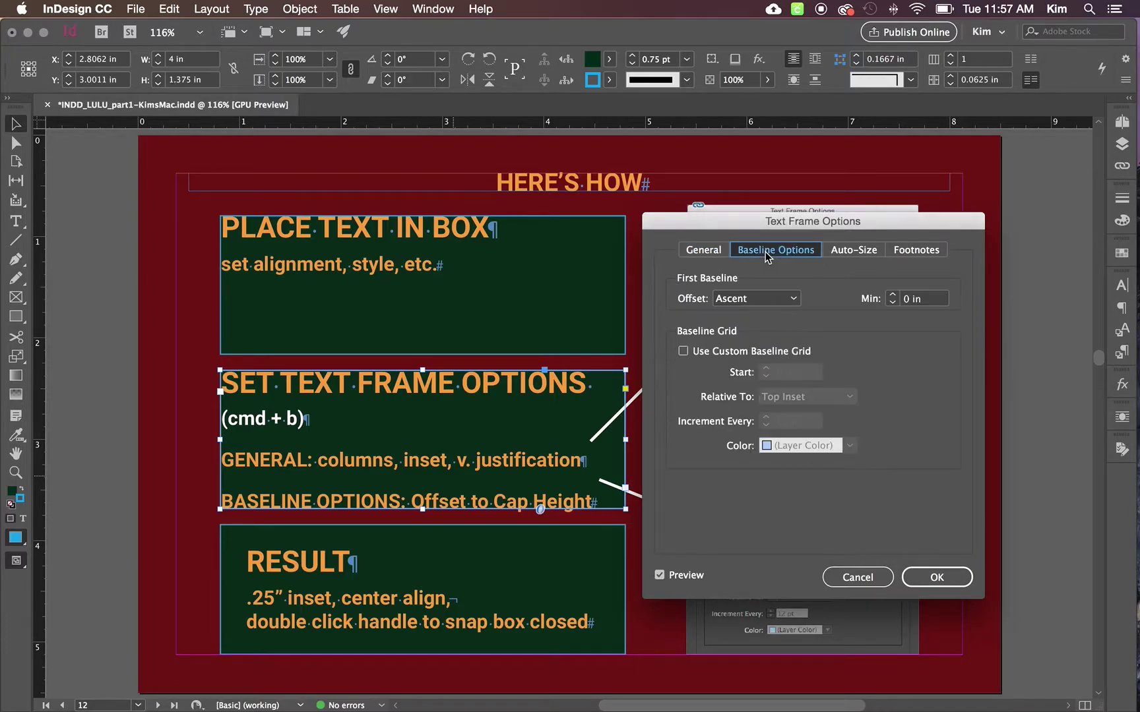
left_click(770, 301)
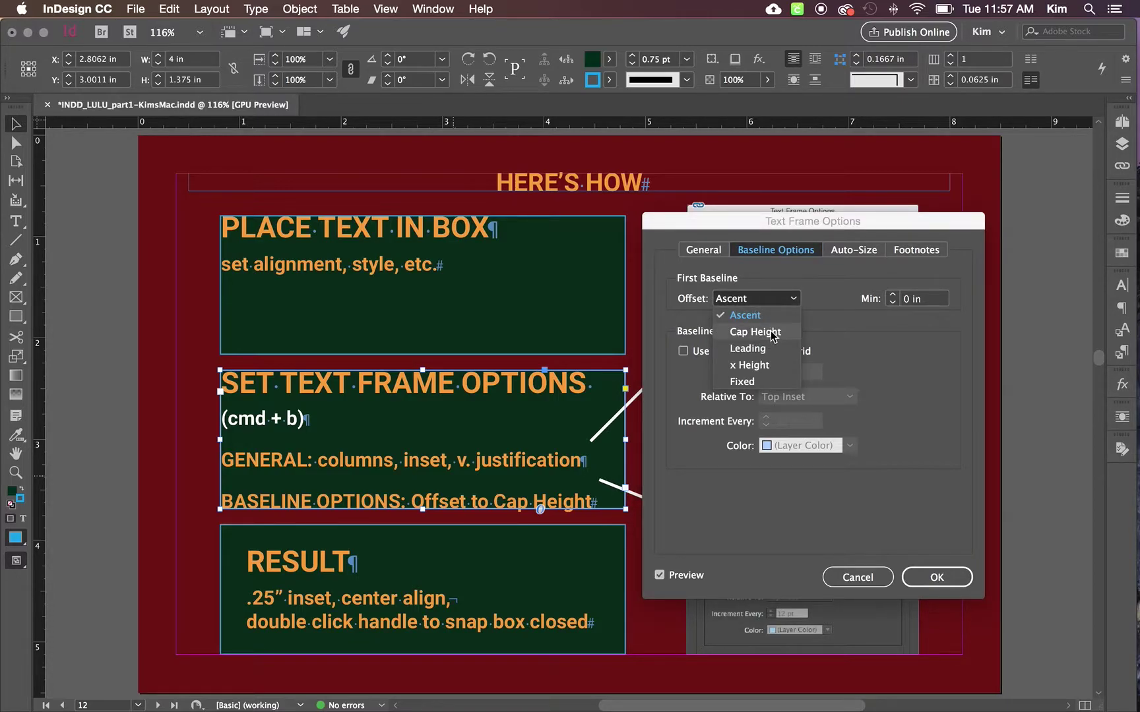
left_click(773, 333)
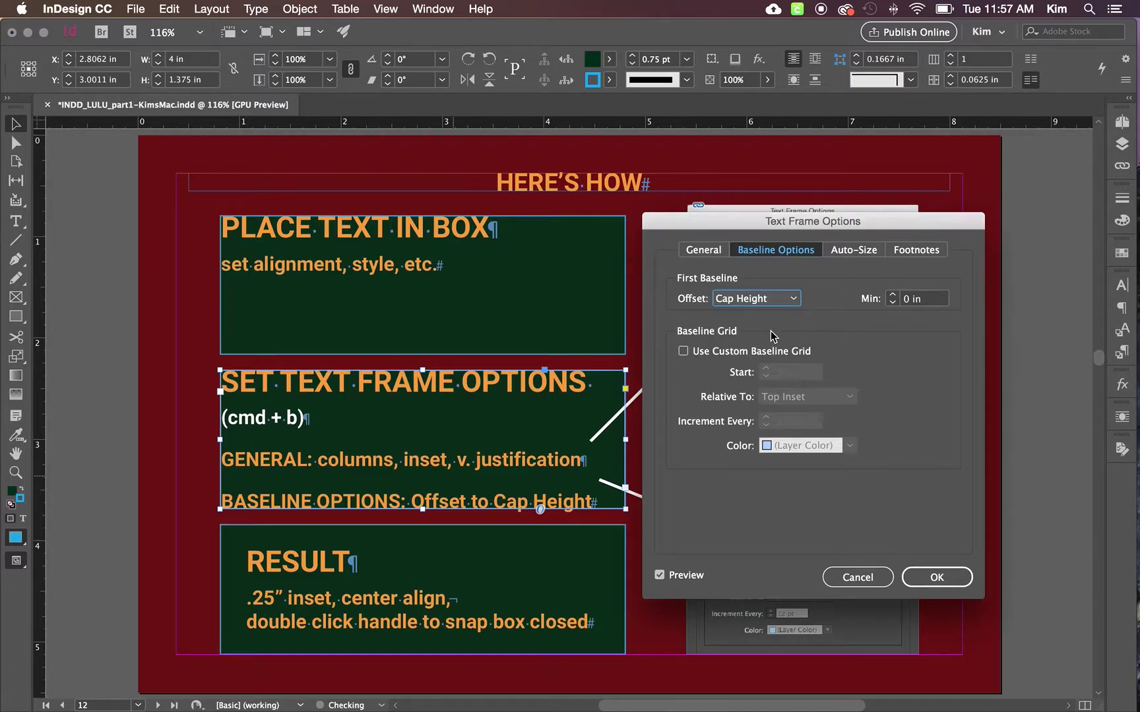
left_click(704, 251)
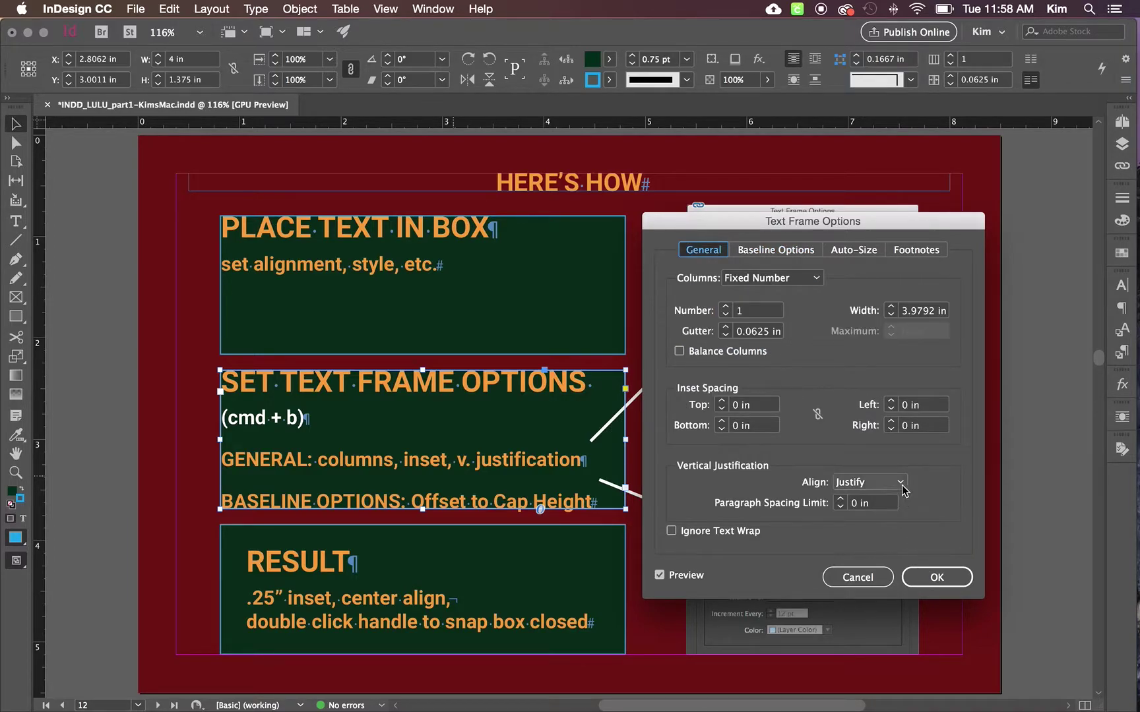
- Switch to Center alignment, compare Ascent with Cap Height offset, then Cancel the dialog
left_click(897, 482)
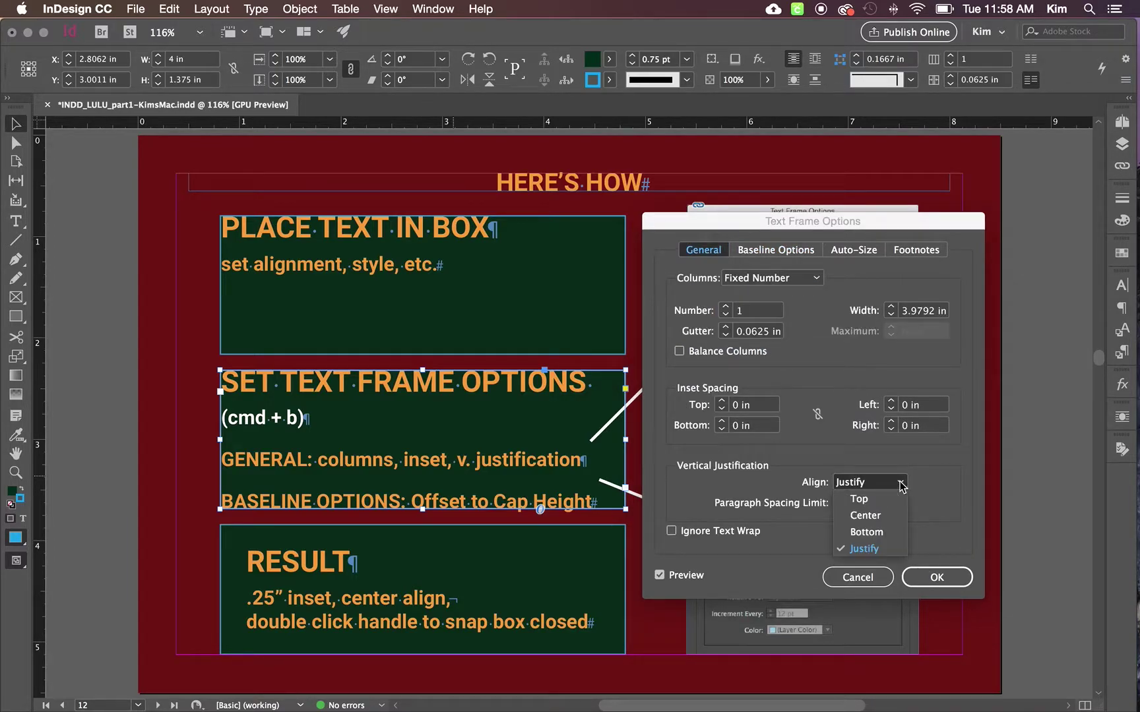
left_click(883, 519)
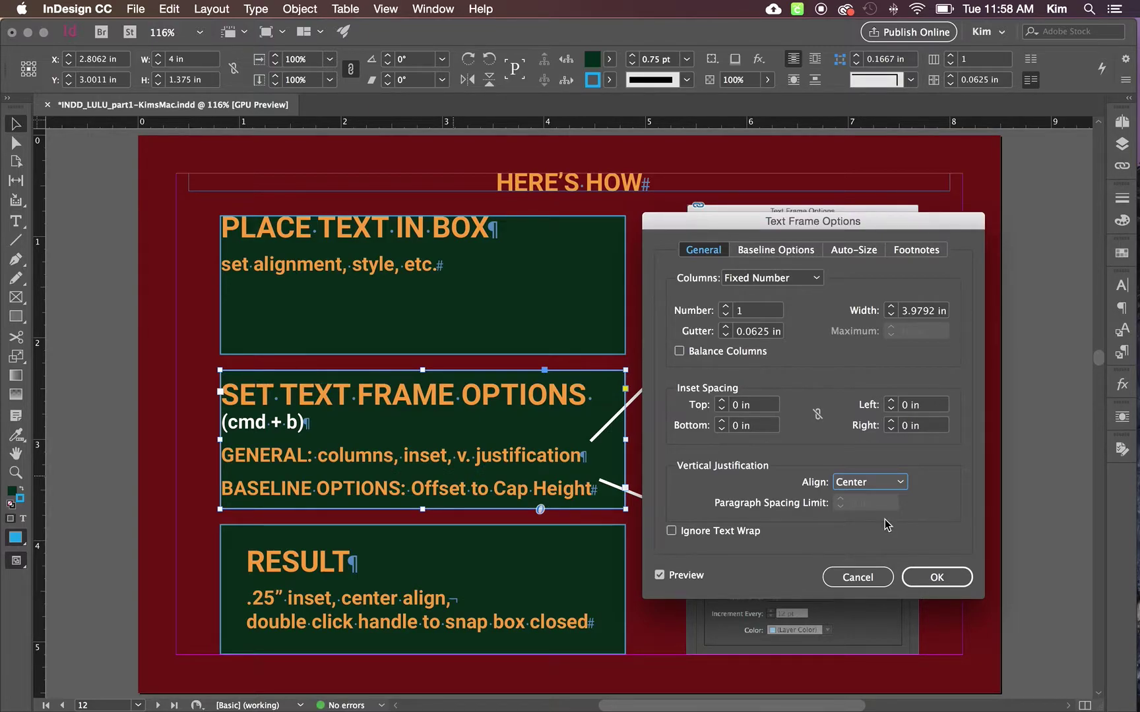
left_click(782, 252)
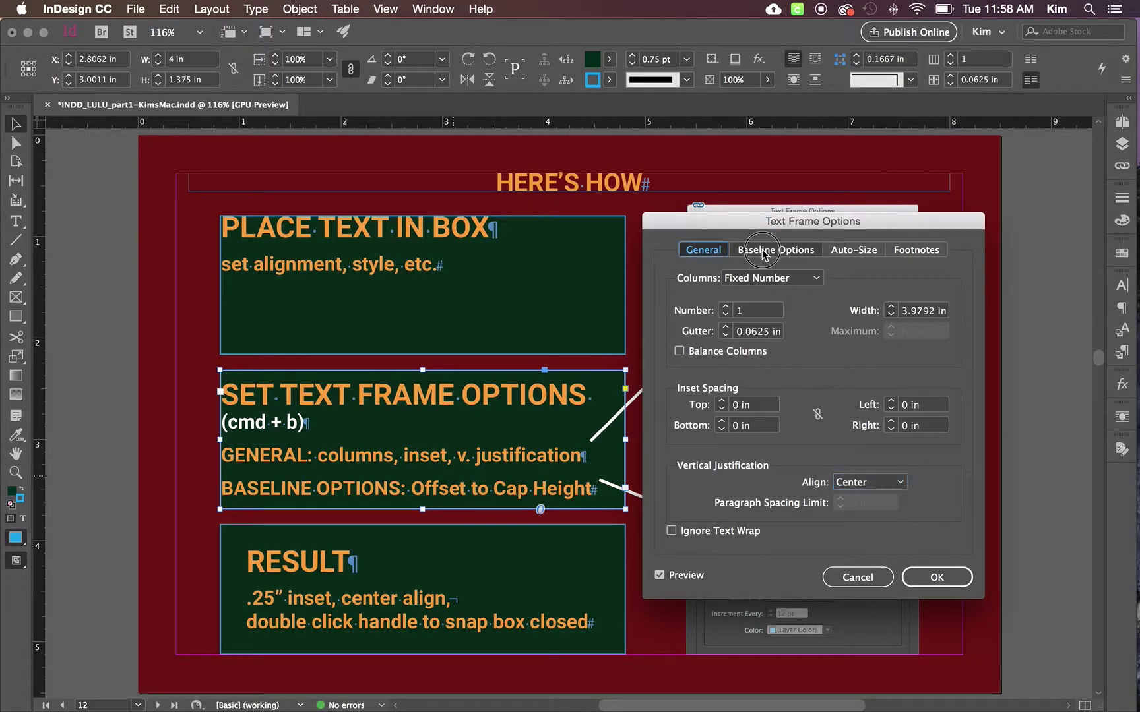
left_click(747, 298)
left_click(747, 314)
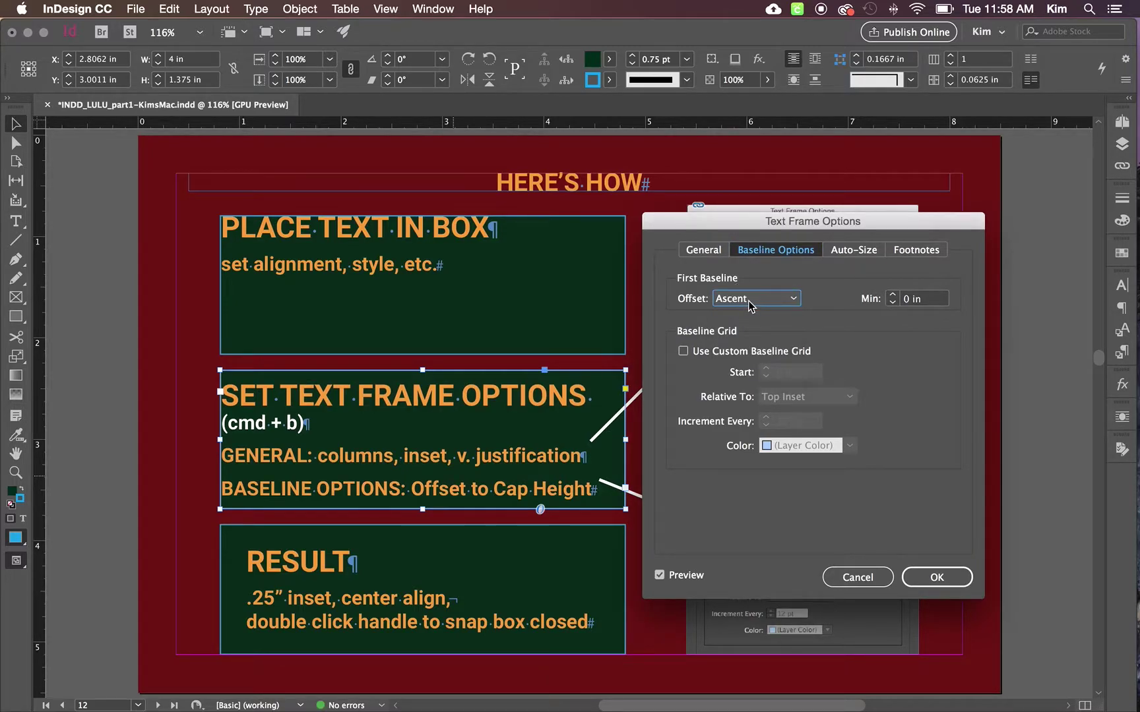
left_click(753, 301)
left_click(753, 328)
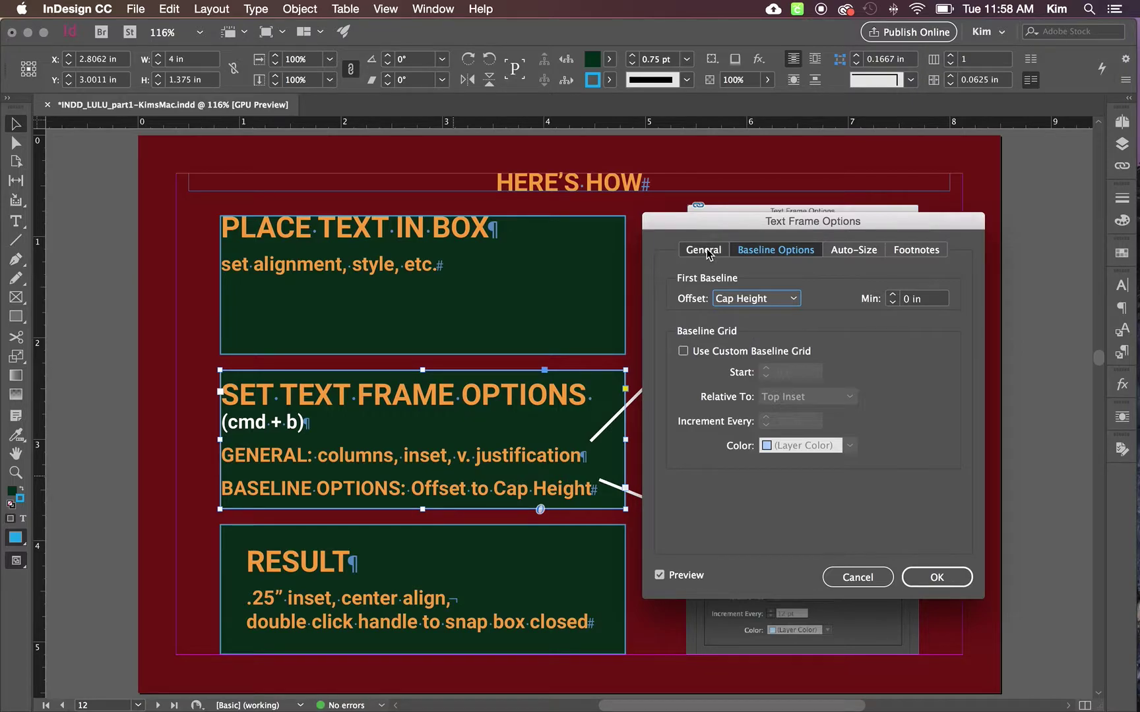
left_click(706, 250)
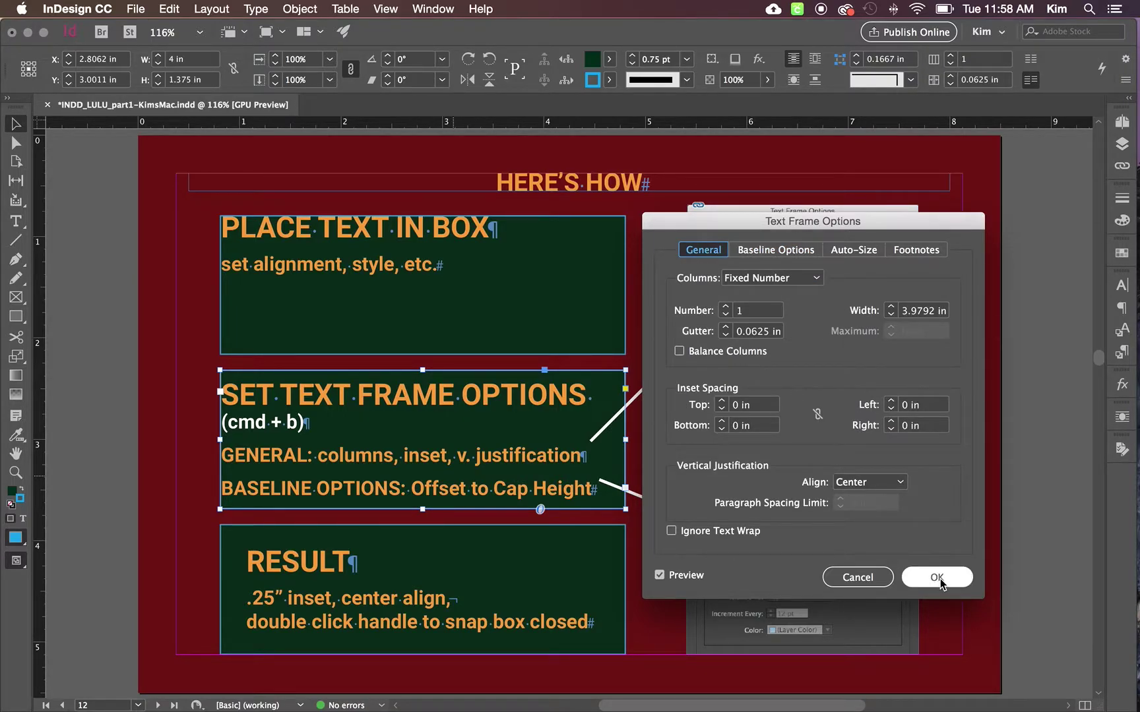
left_click(867, 578)
- Stretch the RESULT box taller, then wider, snapping it back to fit its text each time
left_click(430, 634)
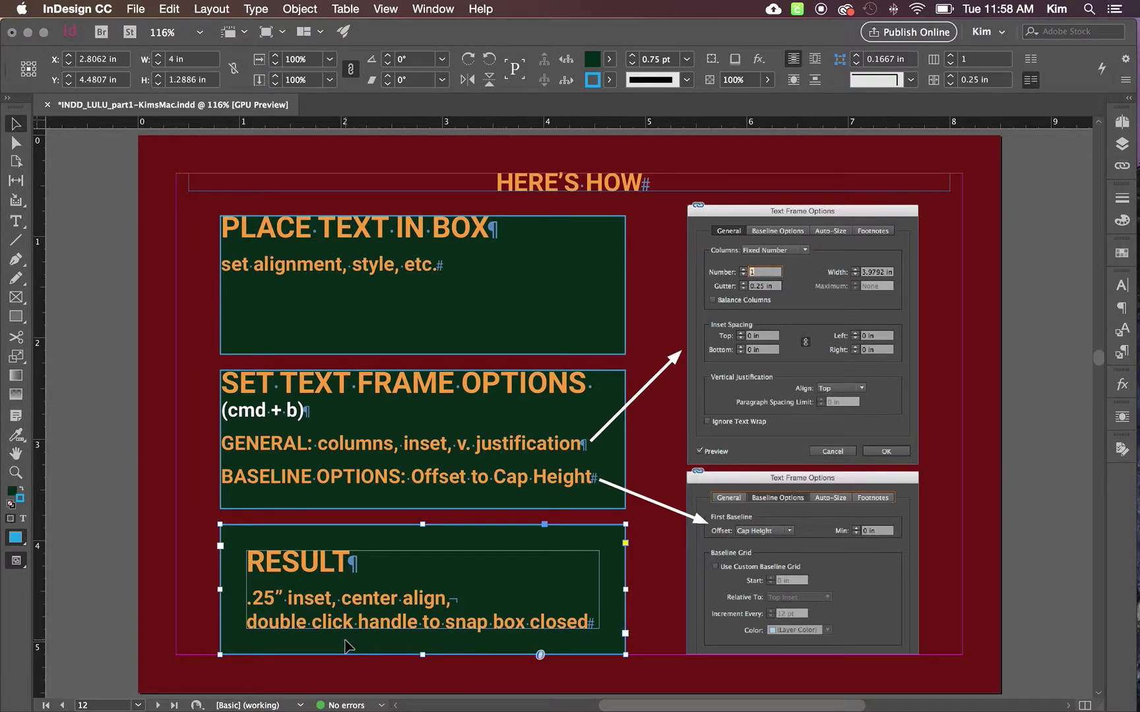
left_click_drag(420, 655, 423, 674)
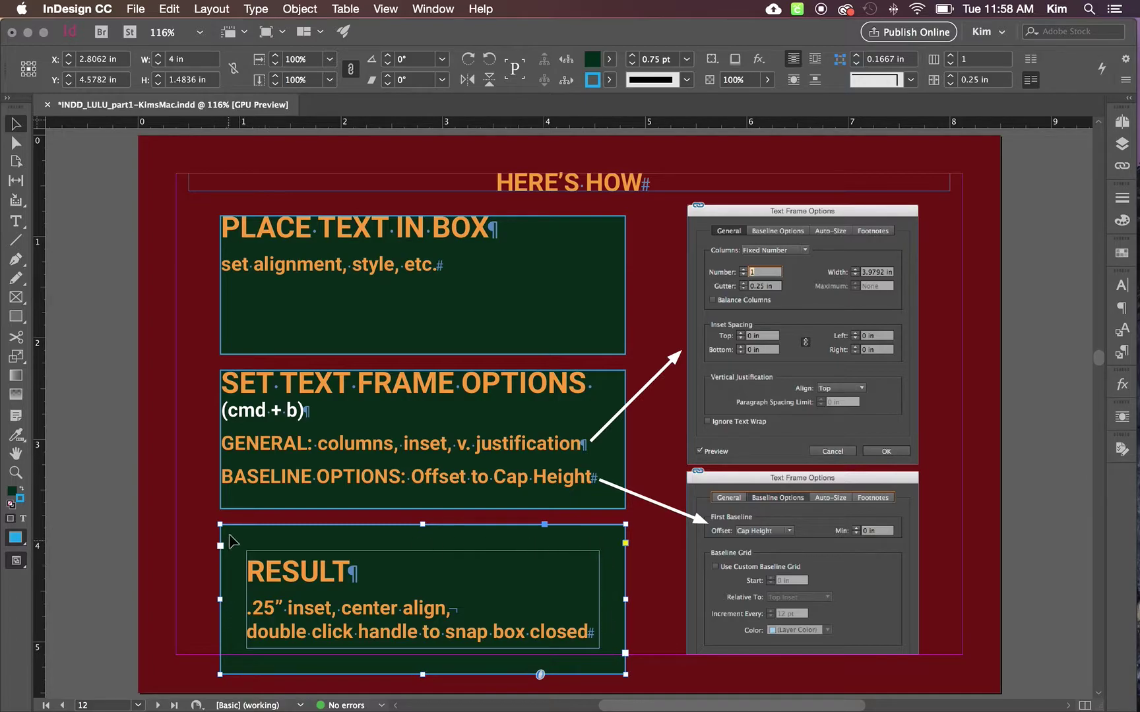
double_click(422, 673)
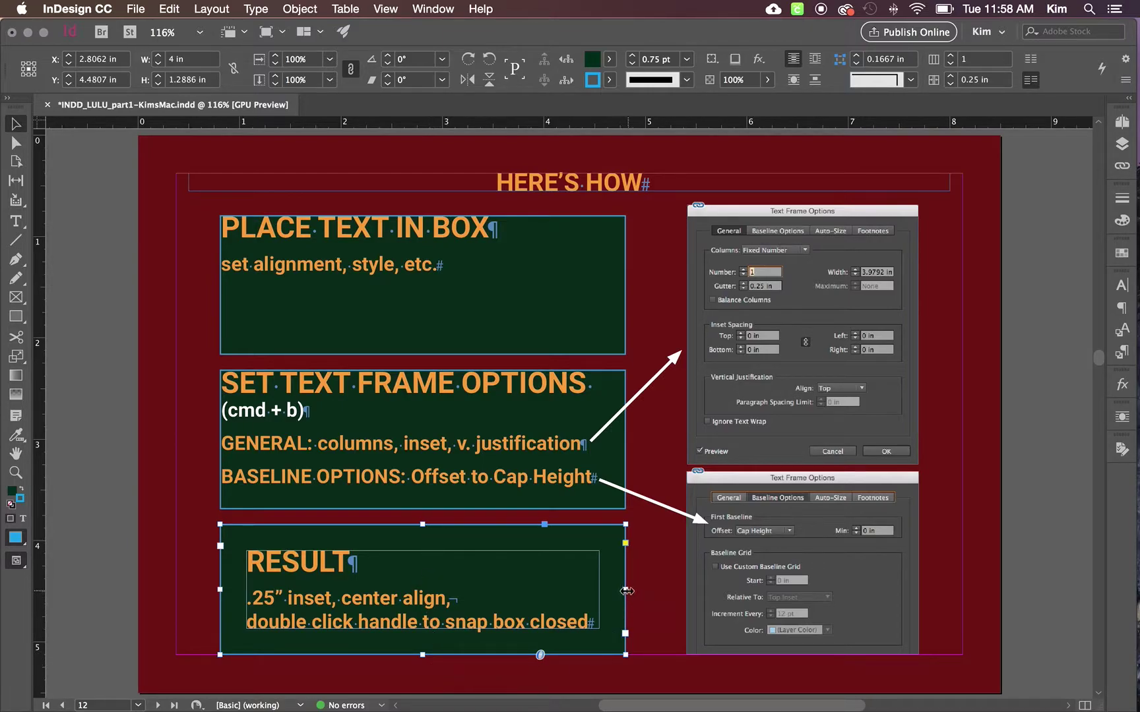
left_click_drag(626, 589, 664, 588)
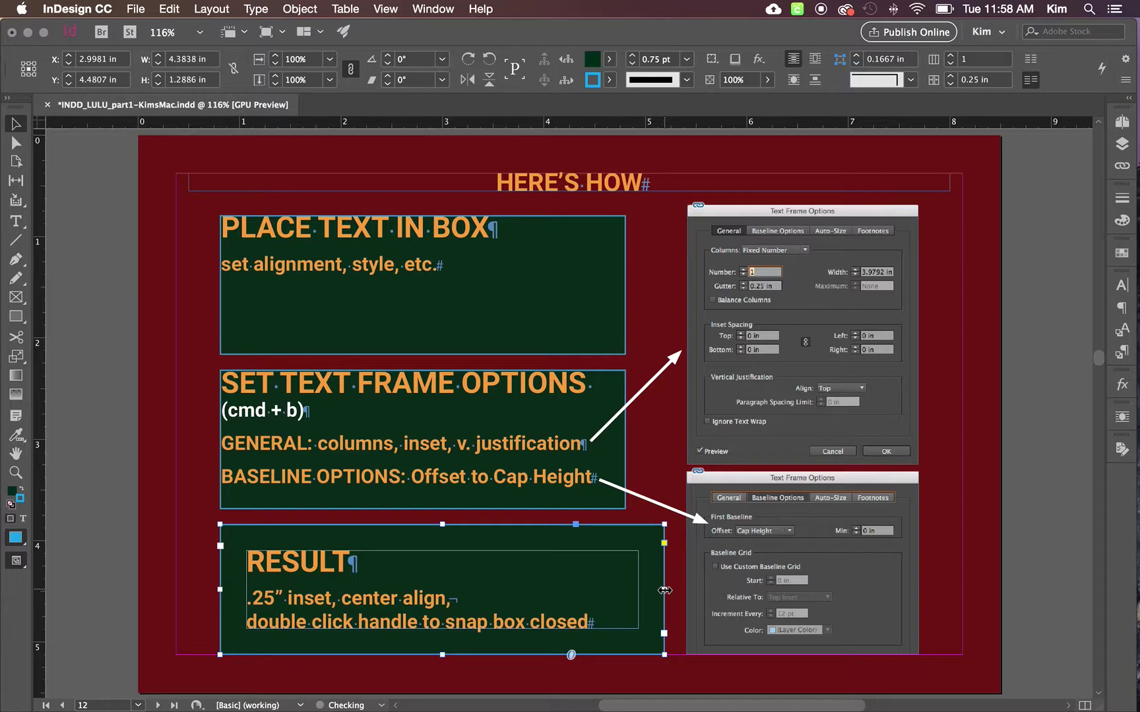
double_click(664, 589)
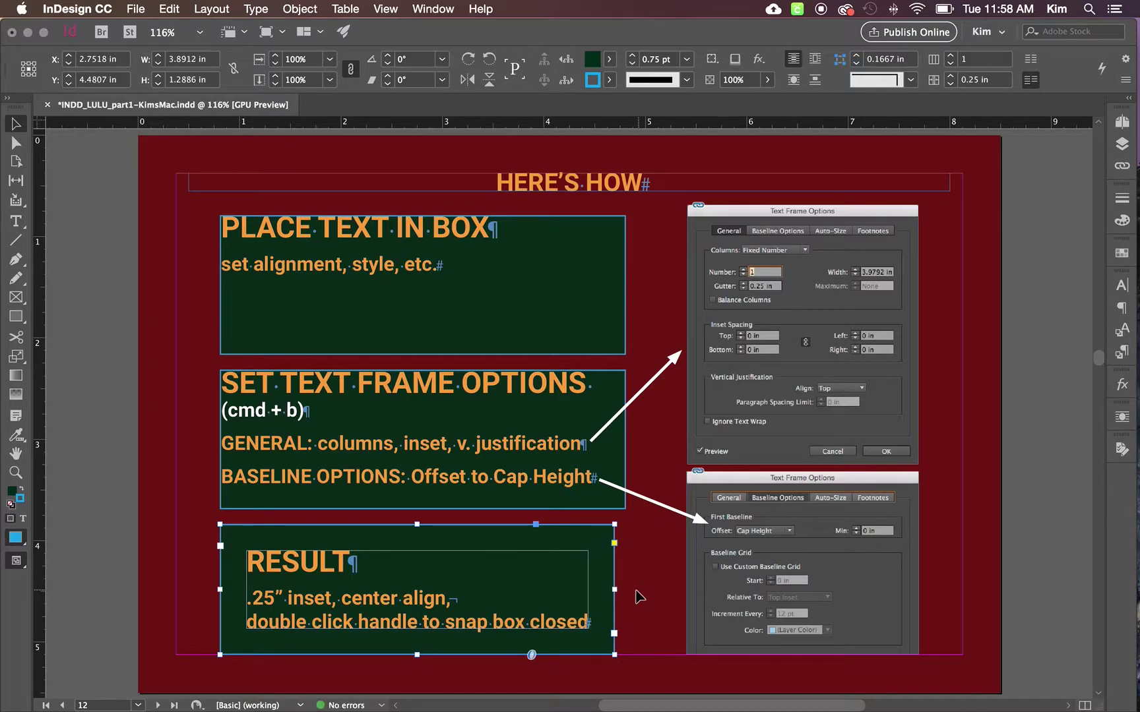
- Enlarge the RESULT box wider and taller, then snap it back to 3.9896 × 1.2886 in
left_click(615, 590)
left_click_drag(614, 590, 624, 591)
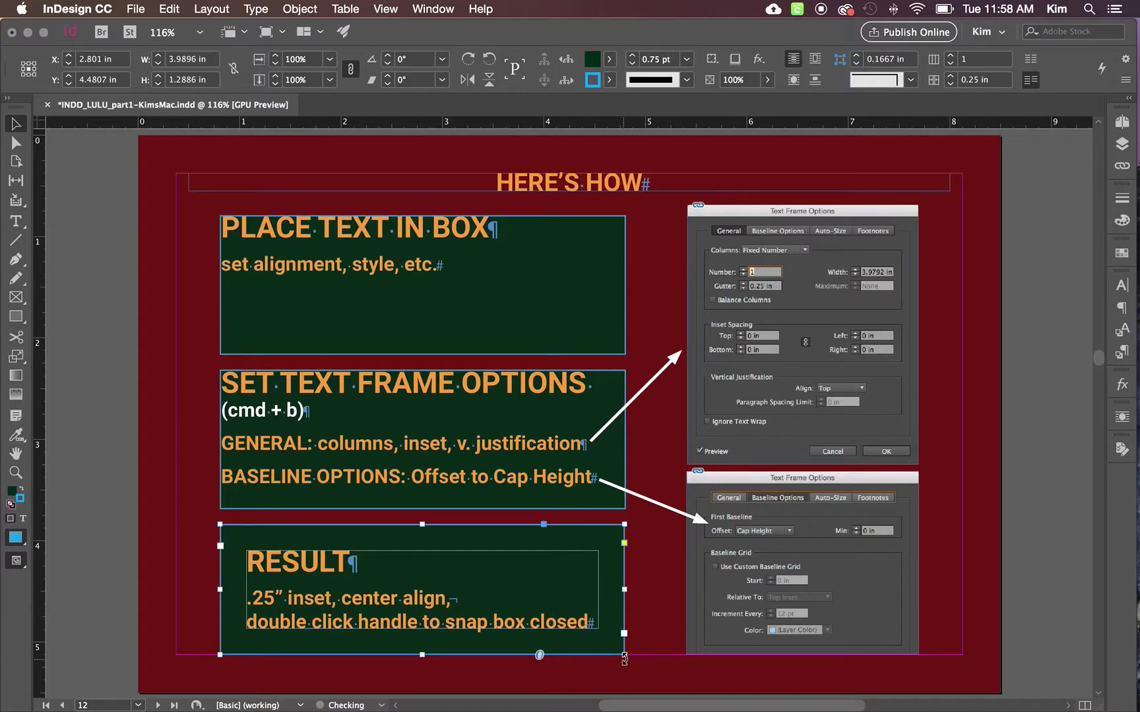
left_click_drag(624, 657, 665, 679)
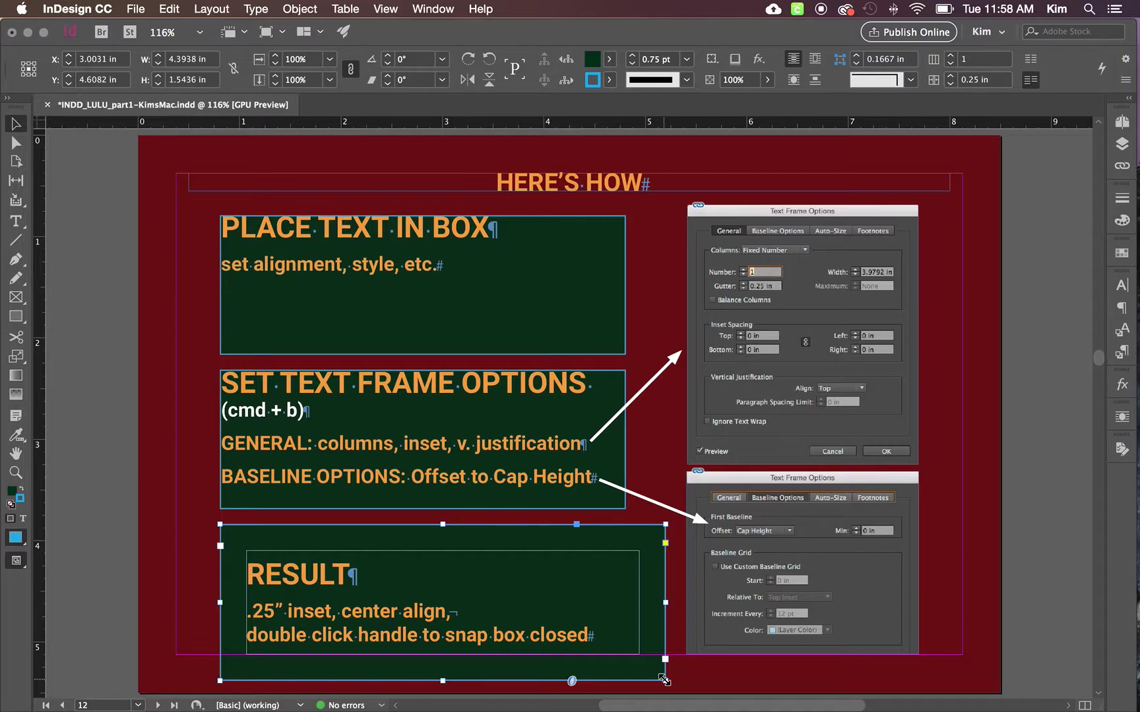
double_click(665, 680)
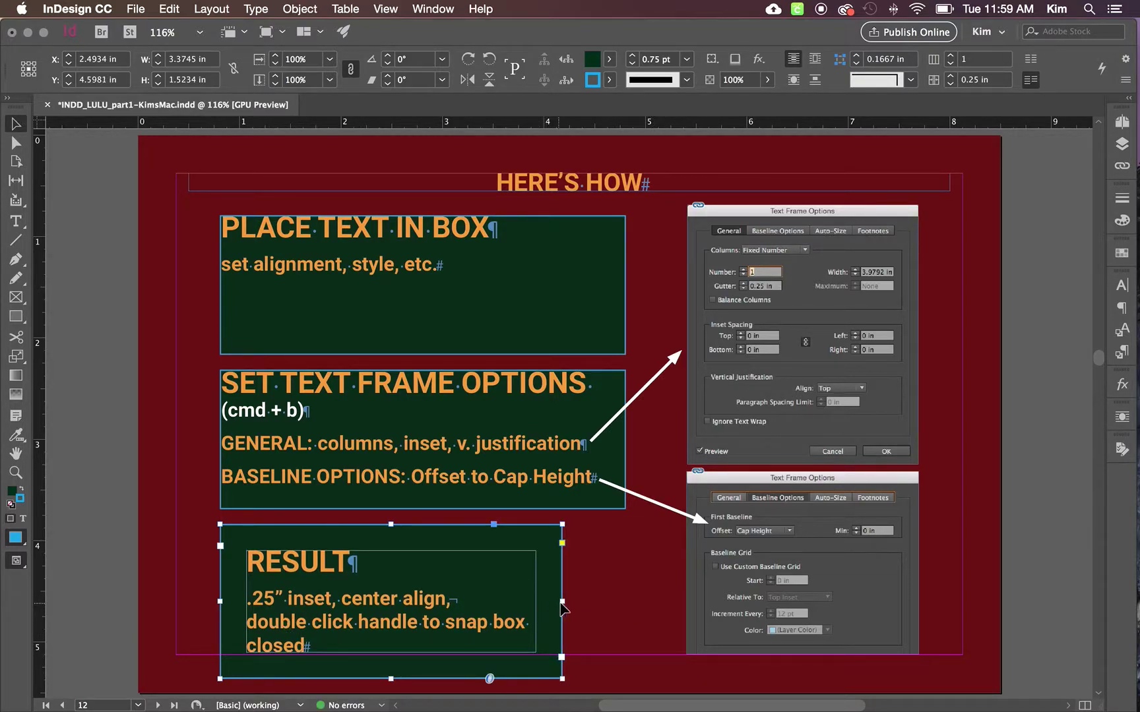
left_click_drag(562, 601, 624, 602)
double_click(422, 678)
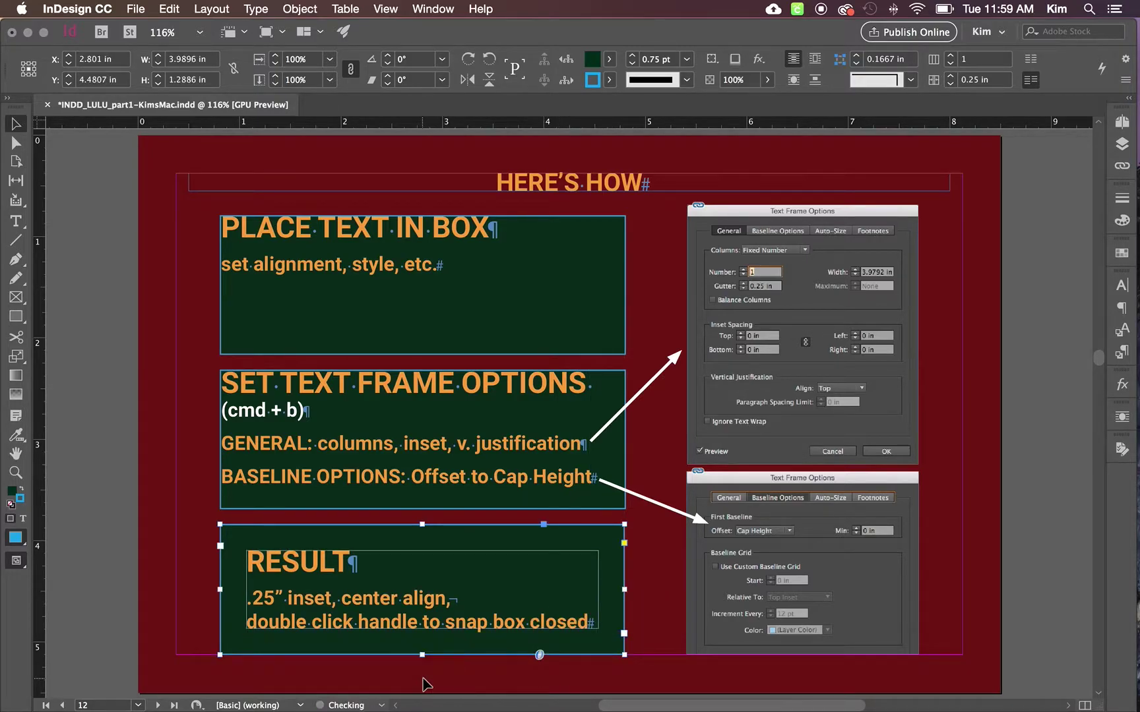
- Go to page 13 and view the title frame's Baseline Options, showing a Cap Height offset
left_click(661, 644)
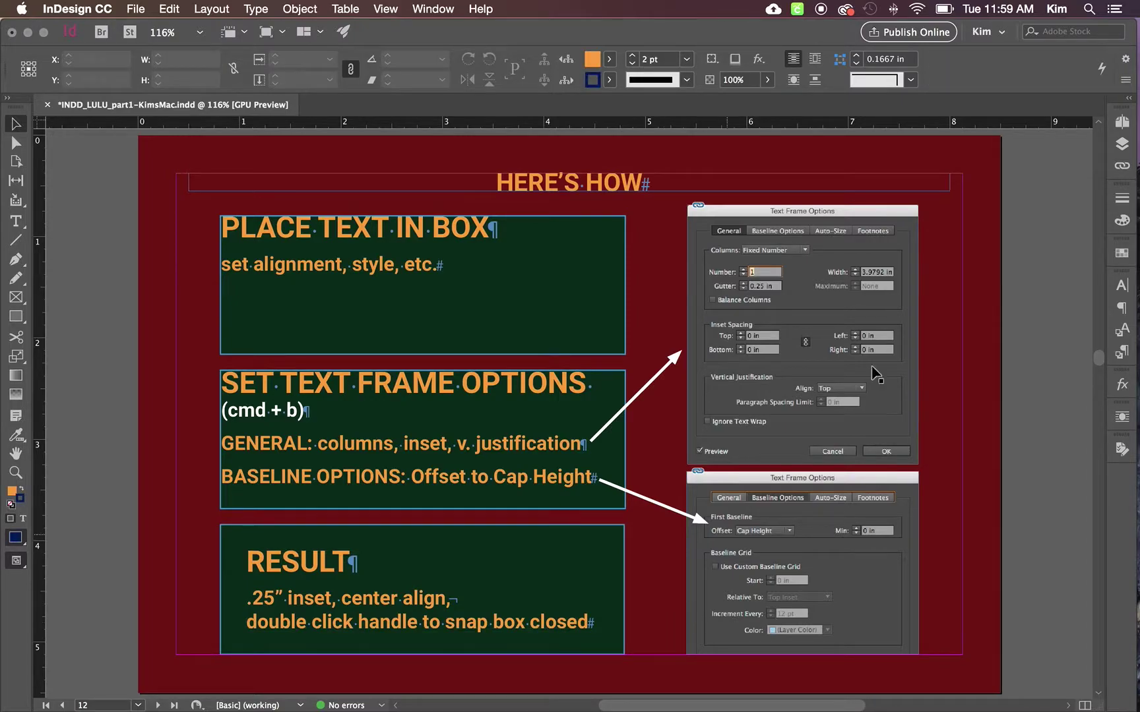
left_click(1122, 122)
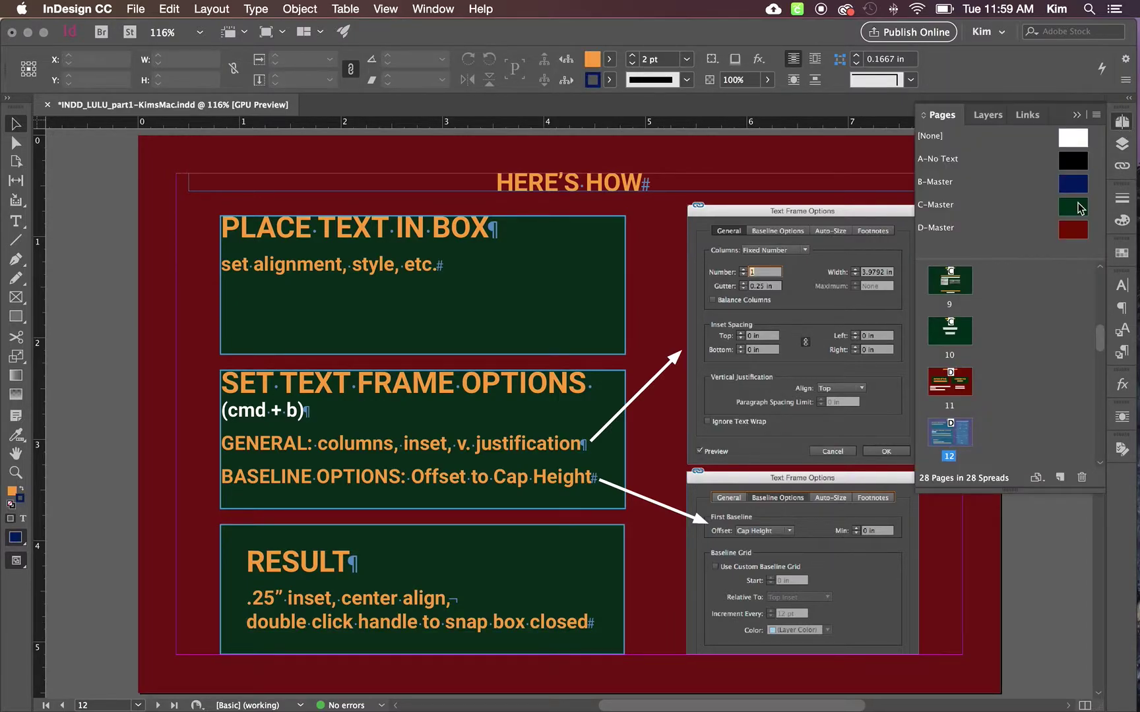
scroll(1015, 364, "down", 3)
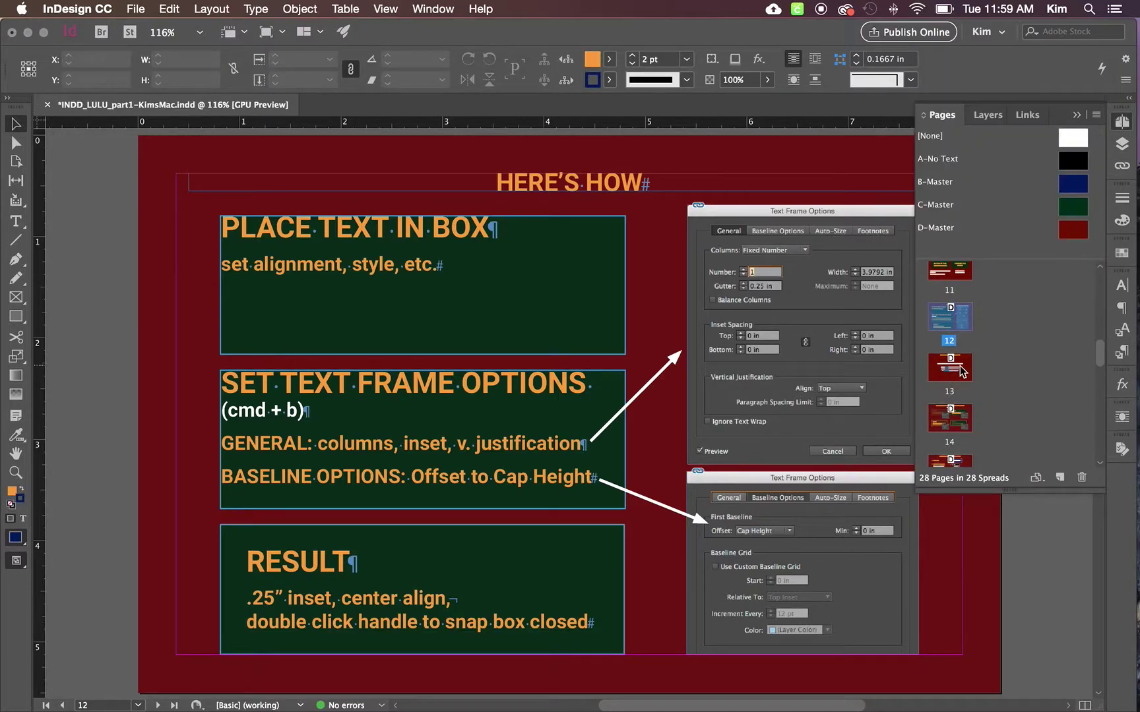
double_click(961, 370)
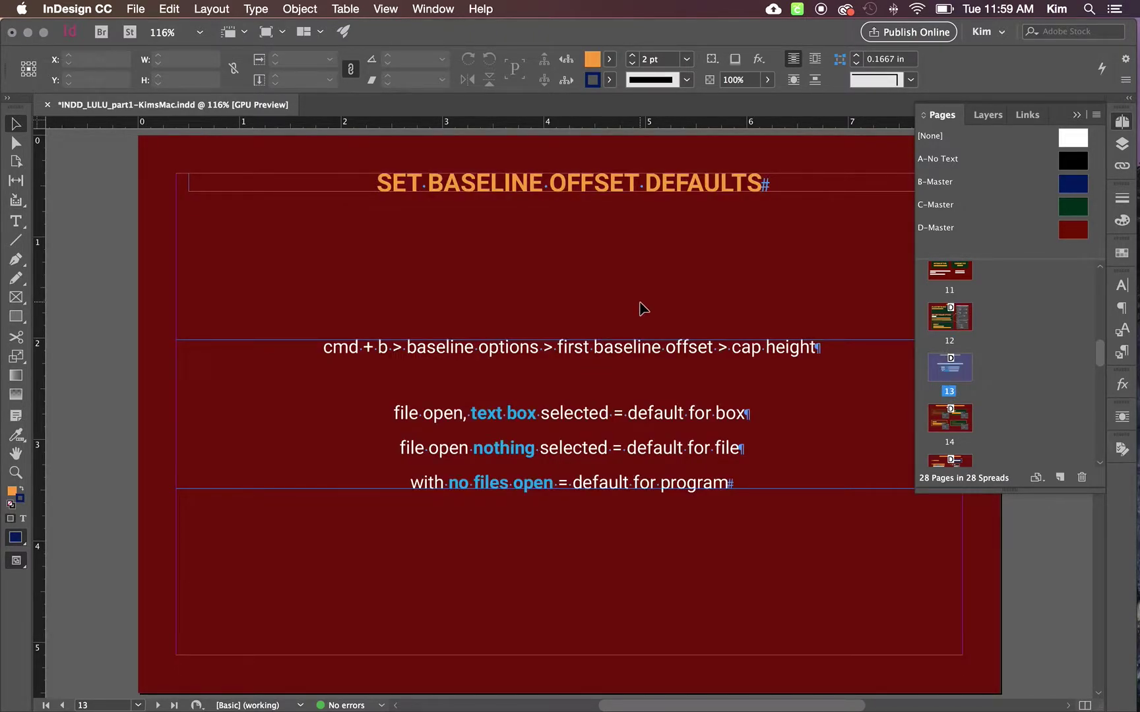
left_click(646, 190)
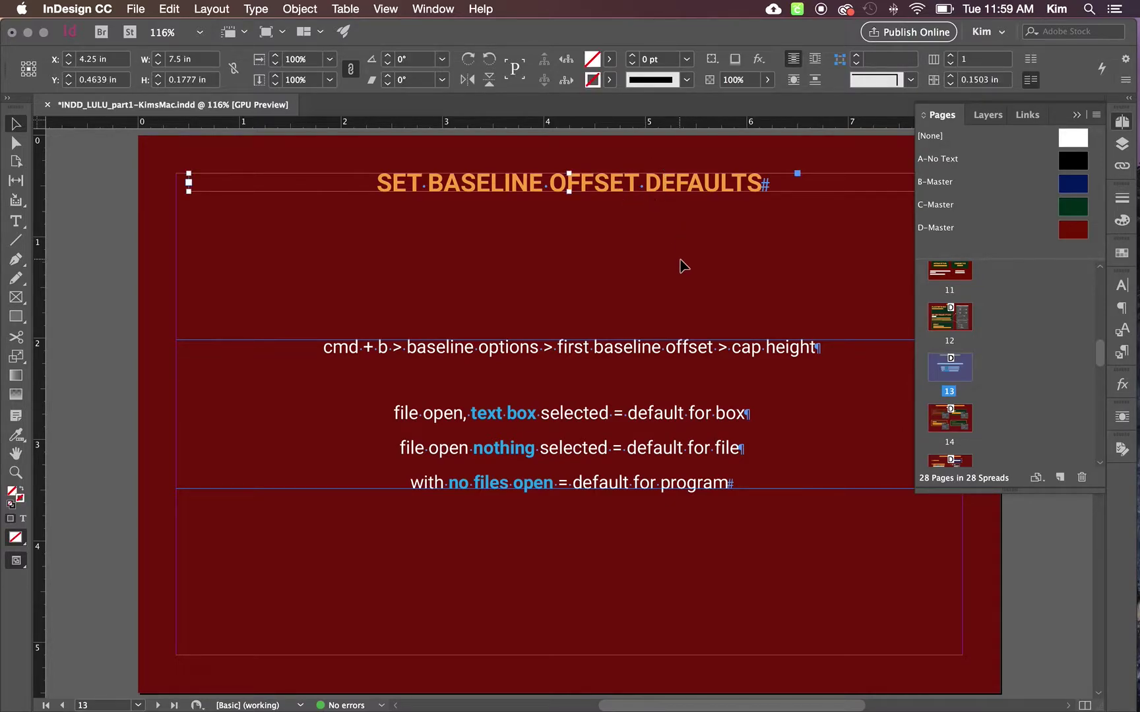
key("super+b")
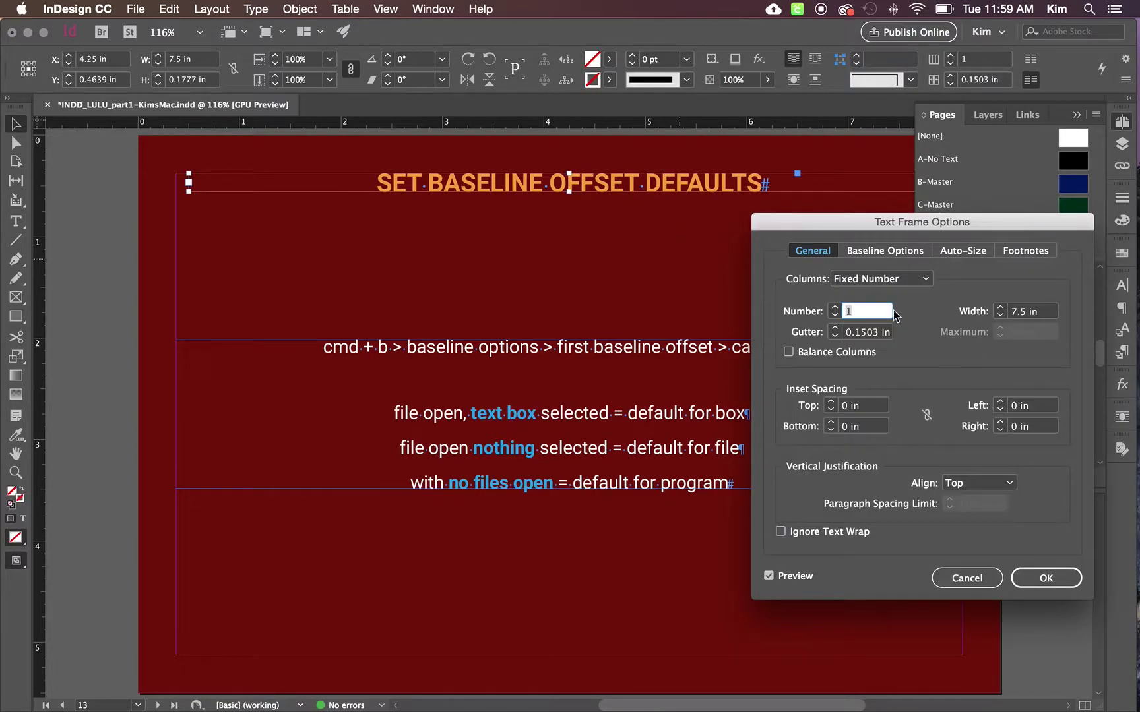
left_click(877, 251)
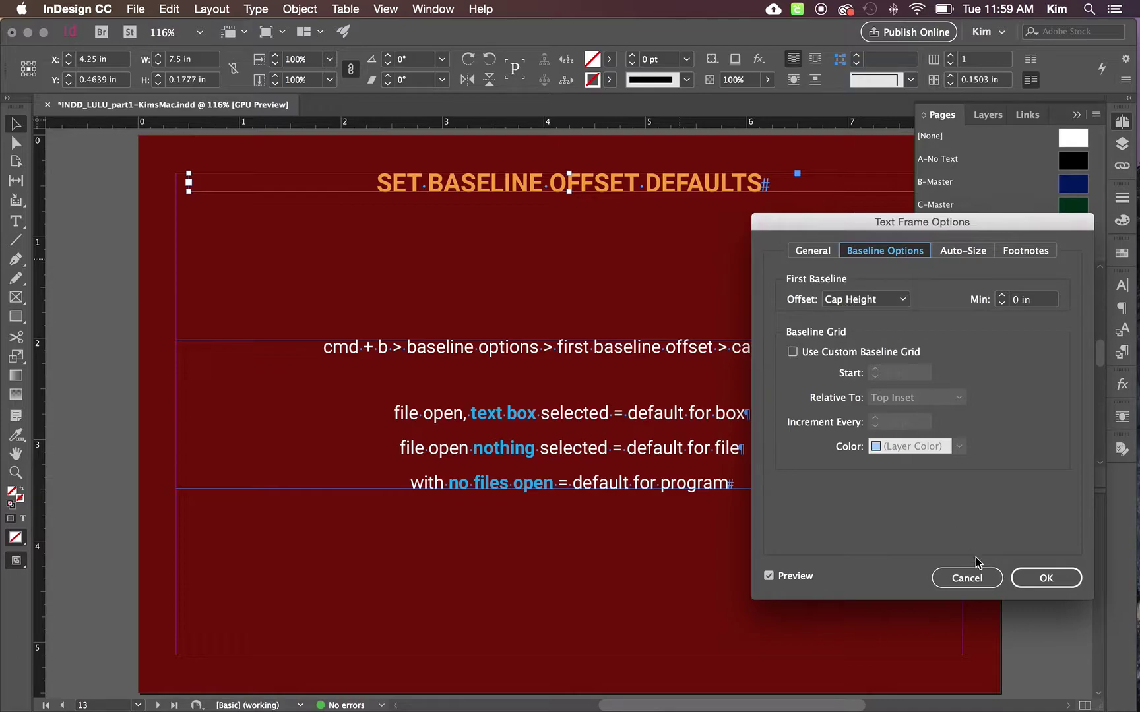
- With nothing selected, set the document's default first baseline offset to Cap Height
left_click(1046, 577)
left_click(632, 264)
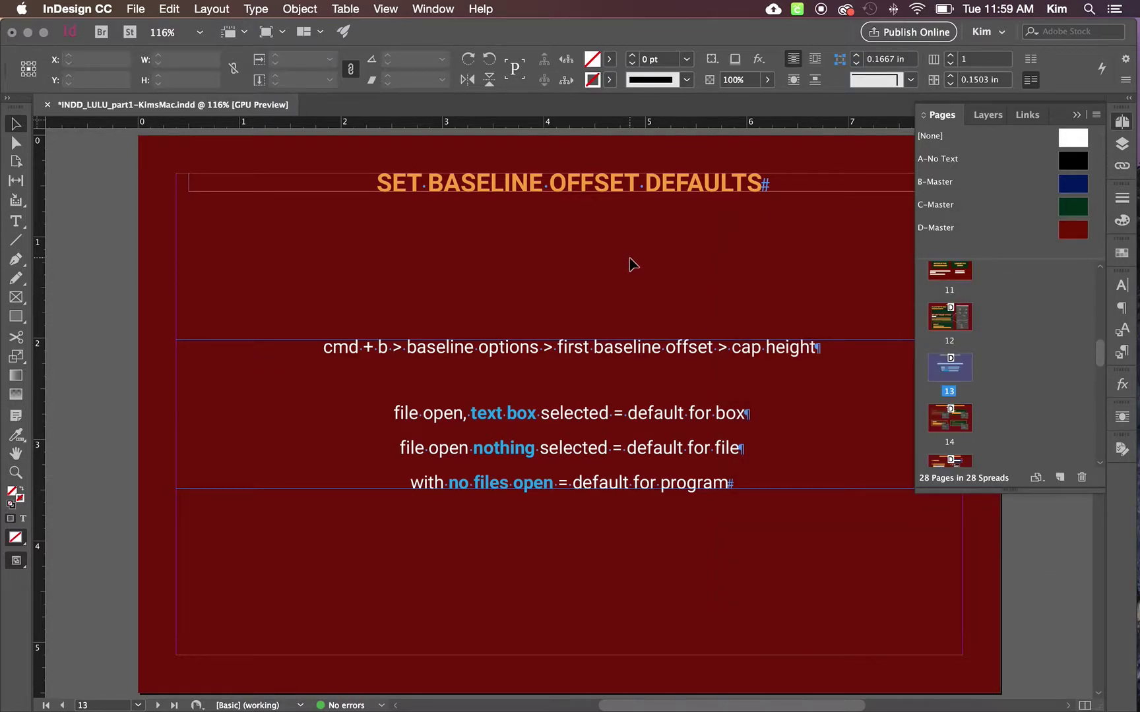
key("super+b")
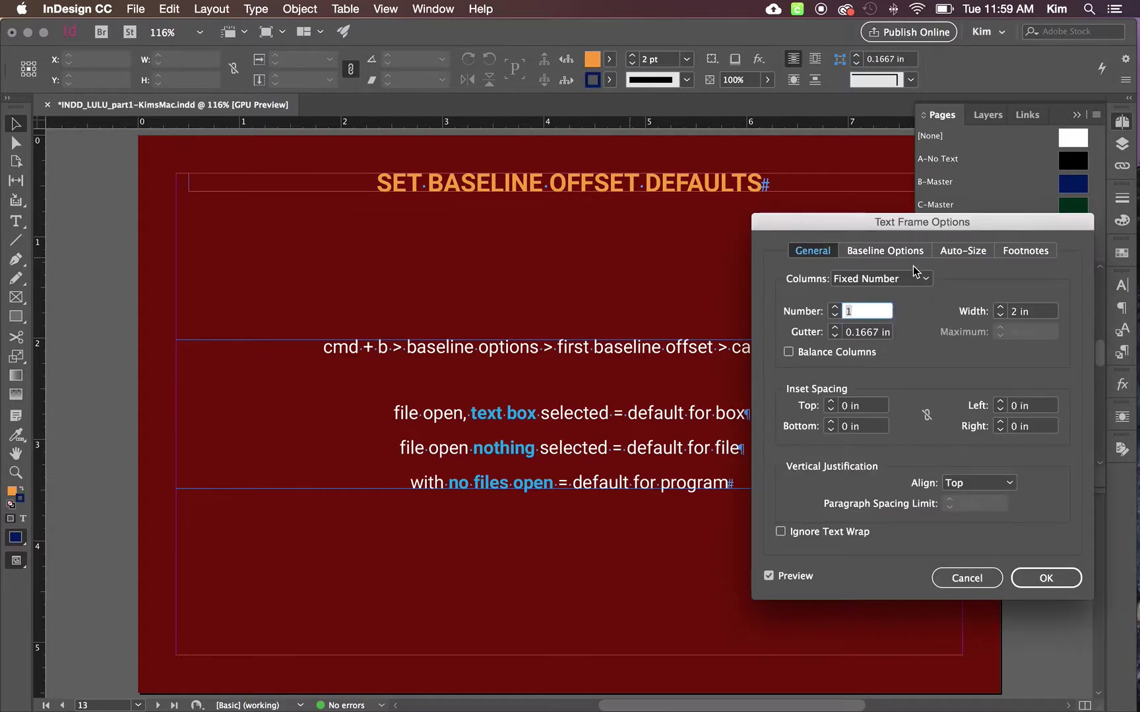
left_click(858, 250)
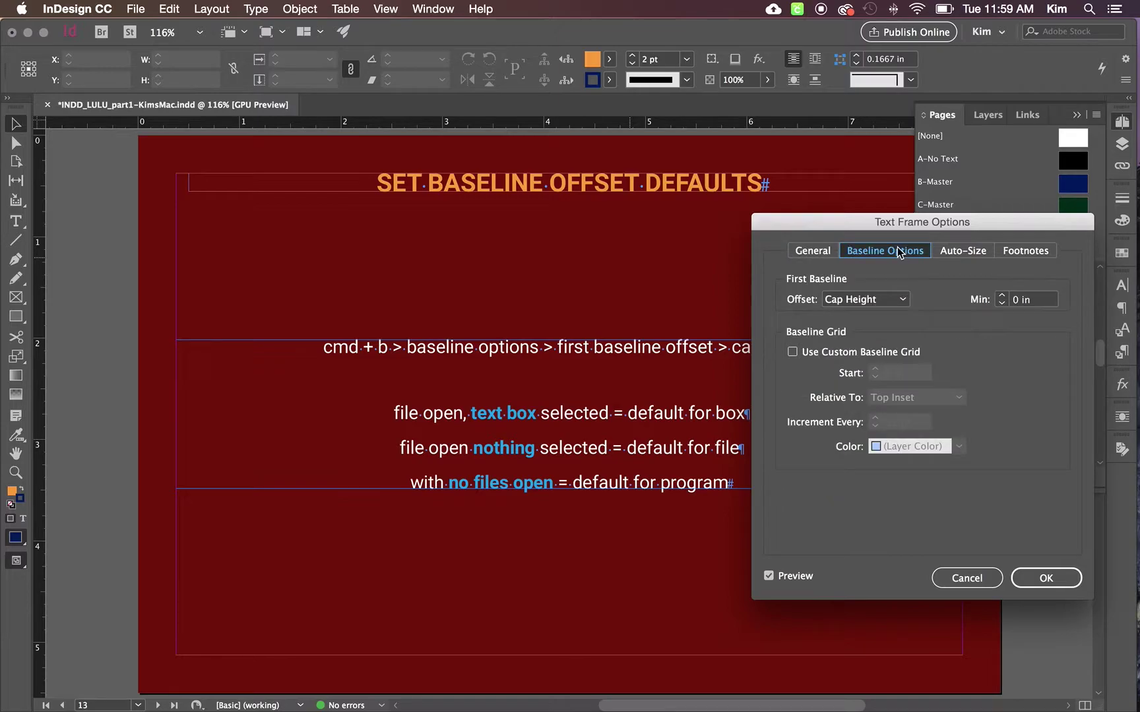
left_click(853, 298)
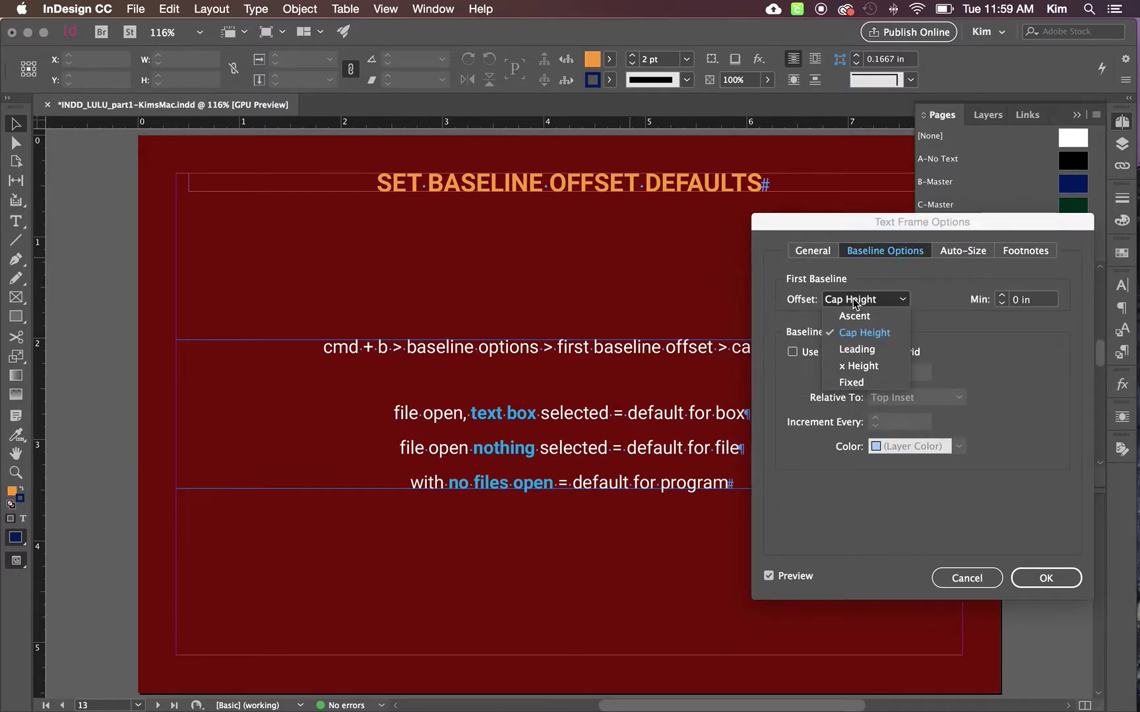
left_click(861, 335)
left_click(1050, 580)
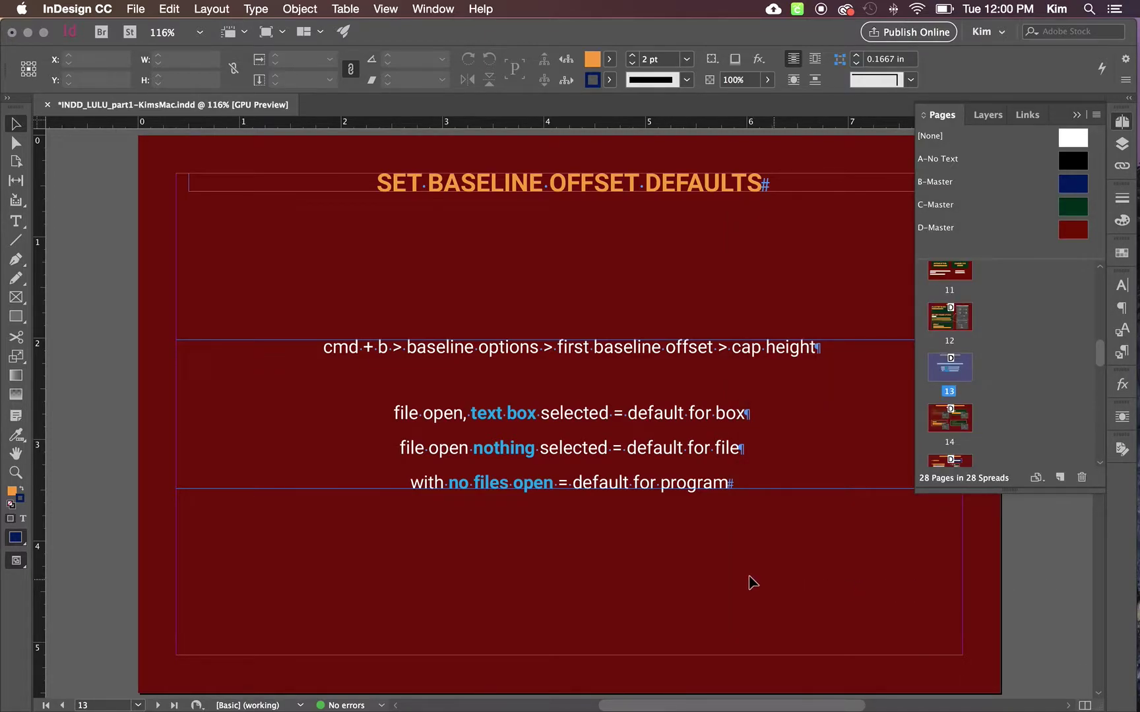
- Draw a test frame reading 'cap height', confirm its Cap Height offset, then delete it
left_click(17, 222)
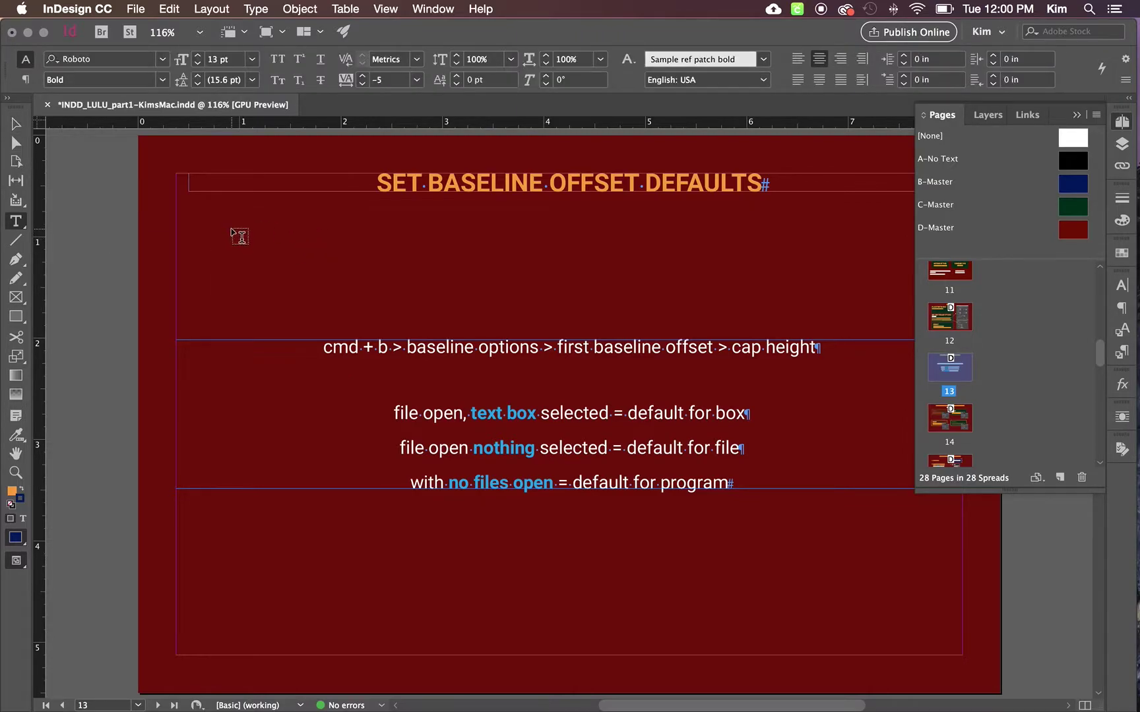
left_click_drag(232, 228, 528, 325)
type("cap height")
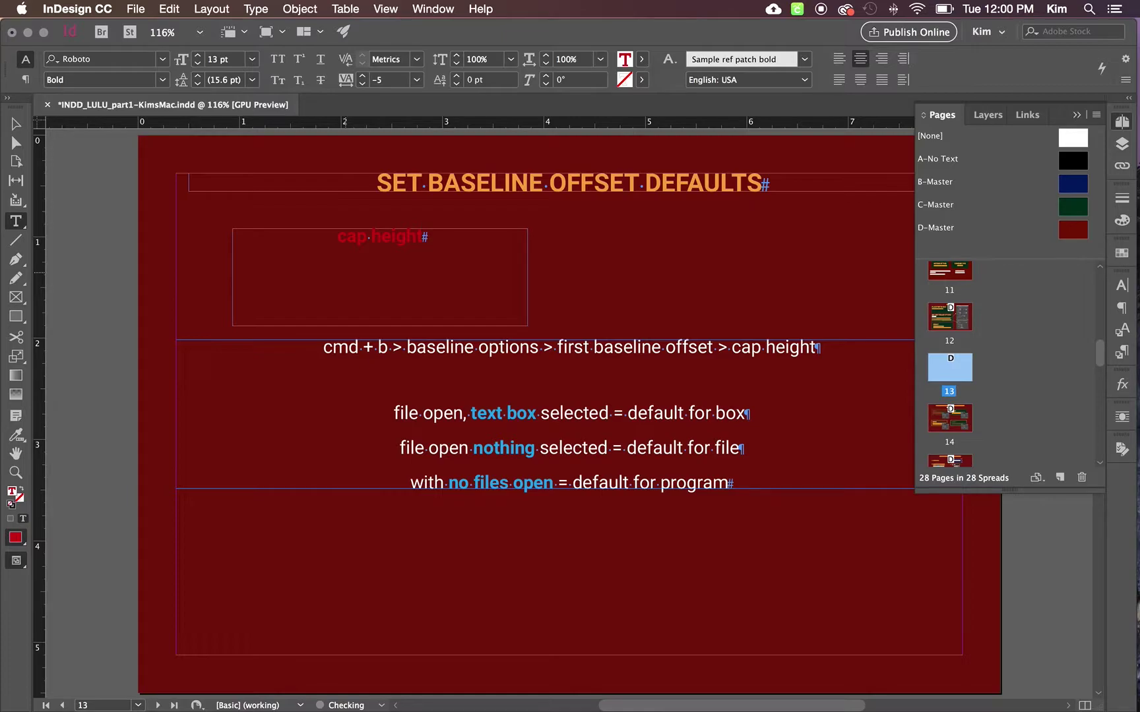
key("super+b")
left_click(882, 252)
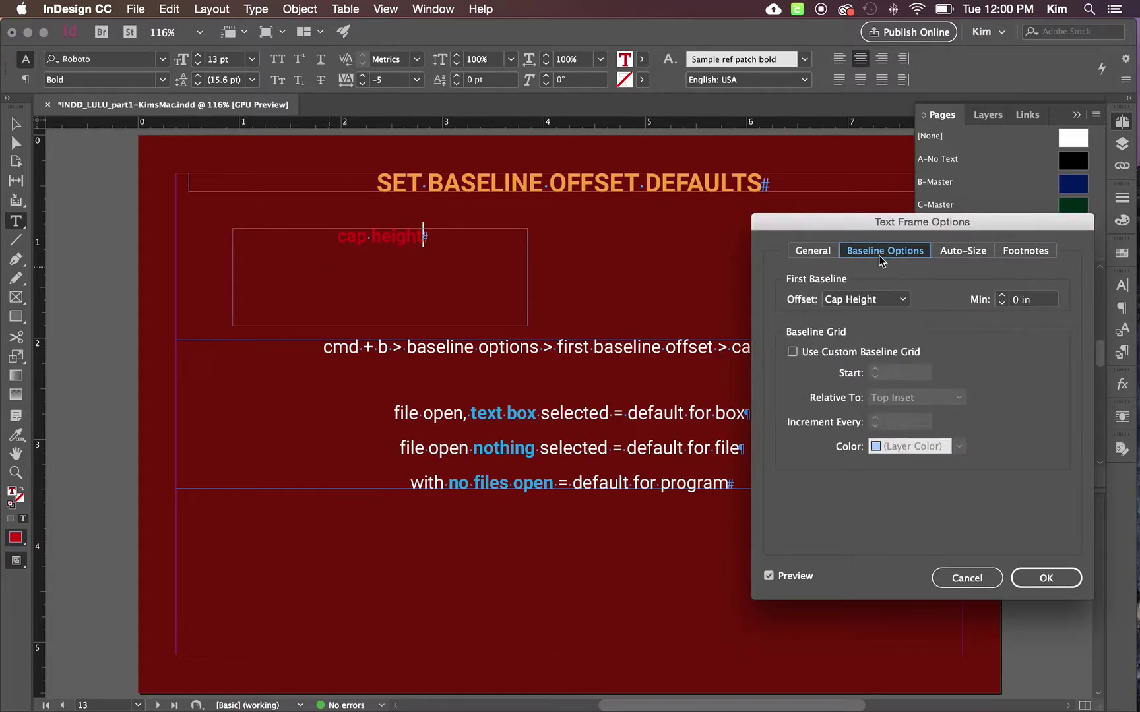
left_click(986, 578)
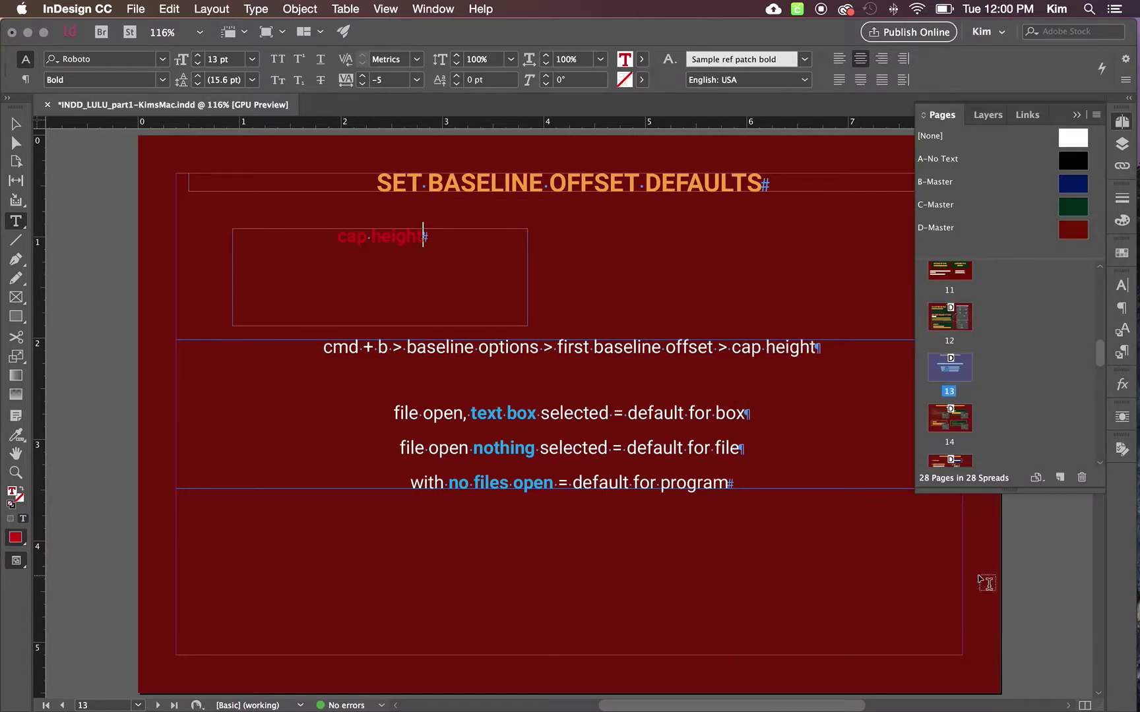
key("Escape")
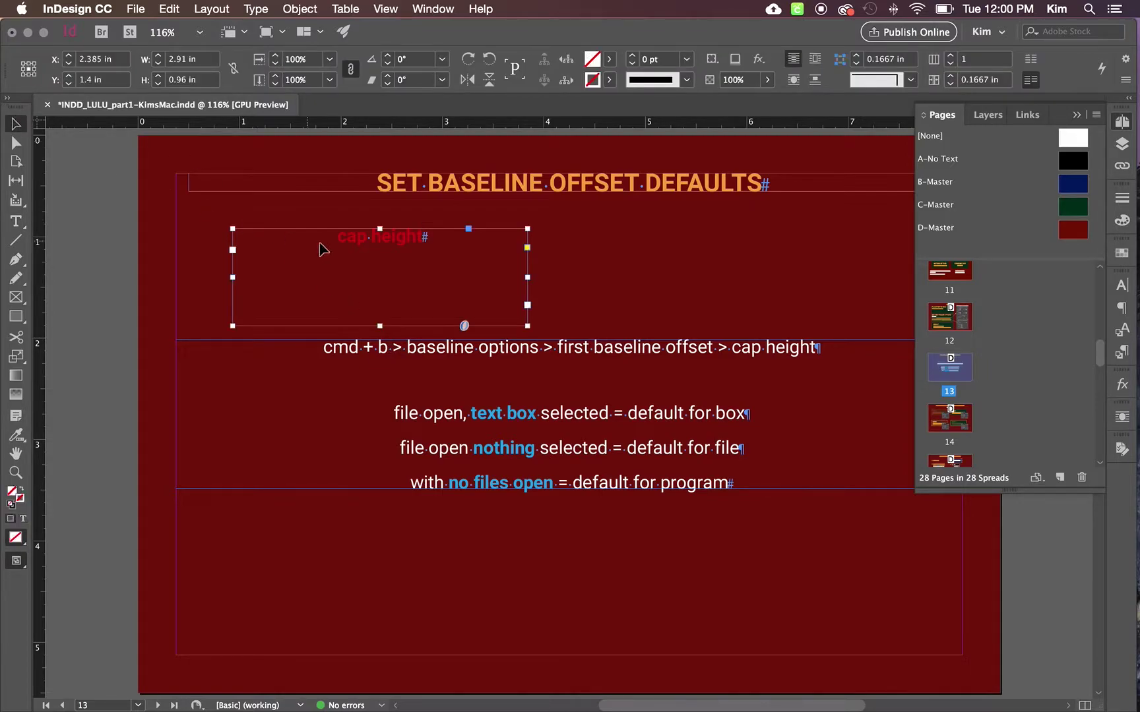
key("Delete")
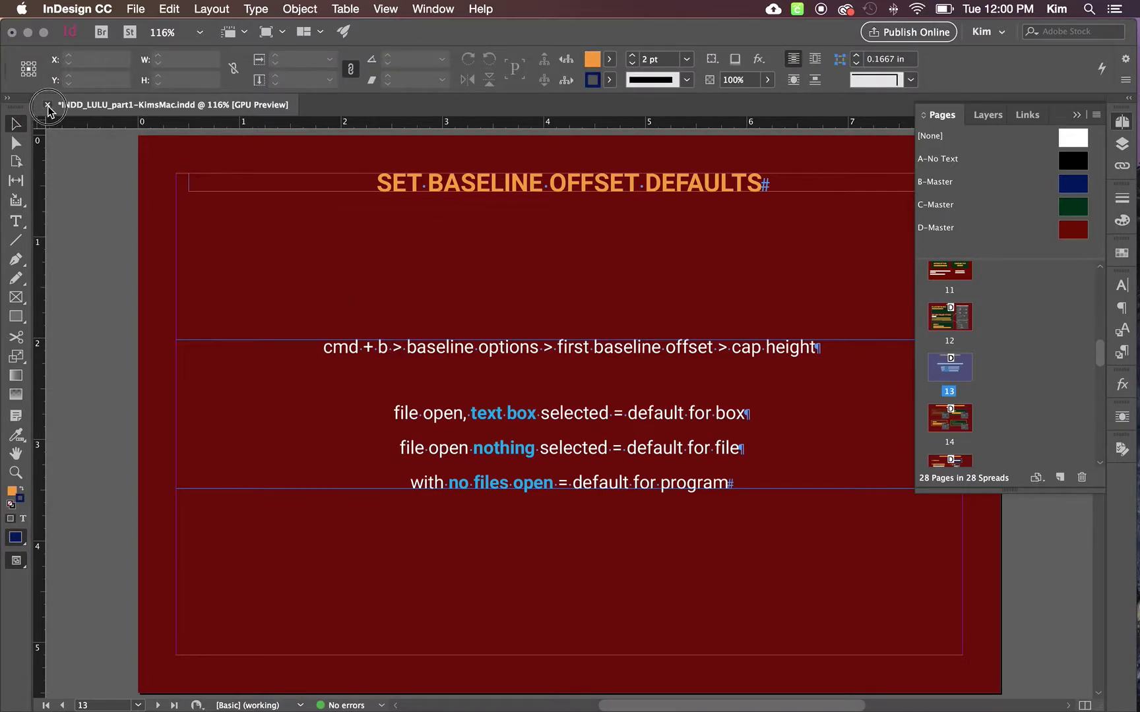
- Close the document, then with no files open set the default first baseline offset to Cap Height
left_click(48, 104)
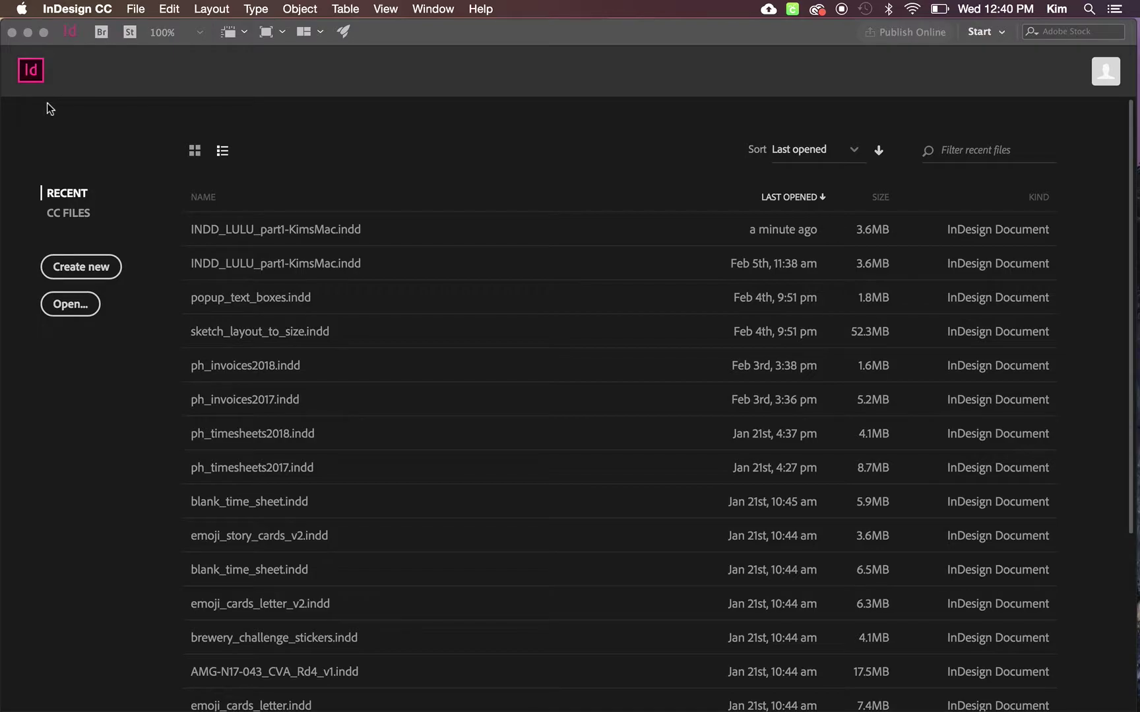
key("super+b")
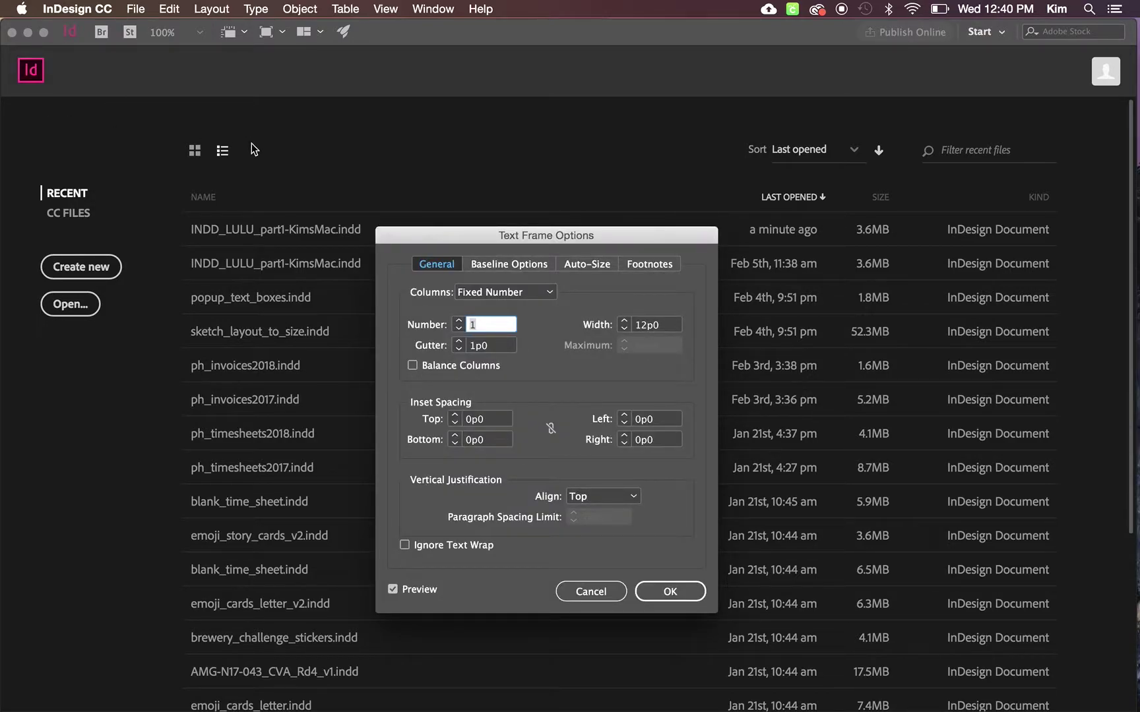
left_click(488, 267)
left_click(495, 314)
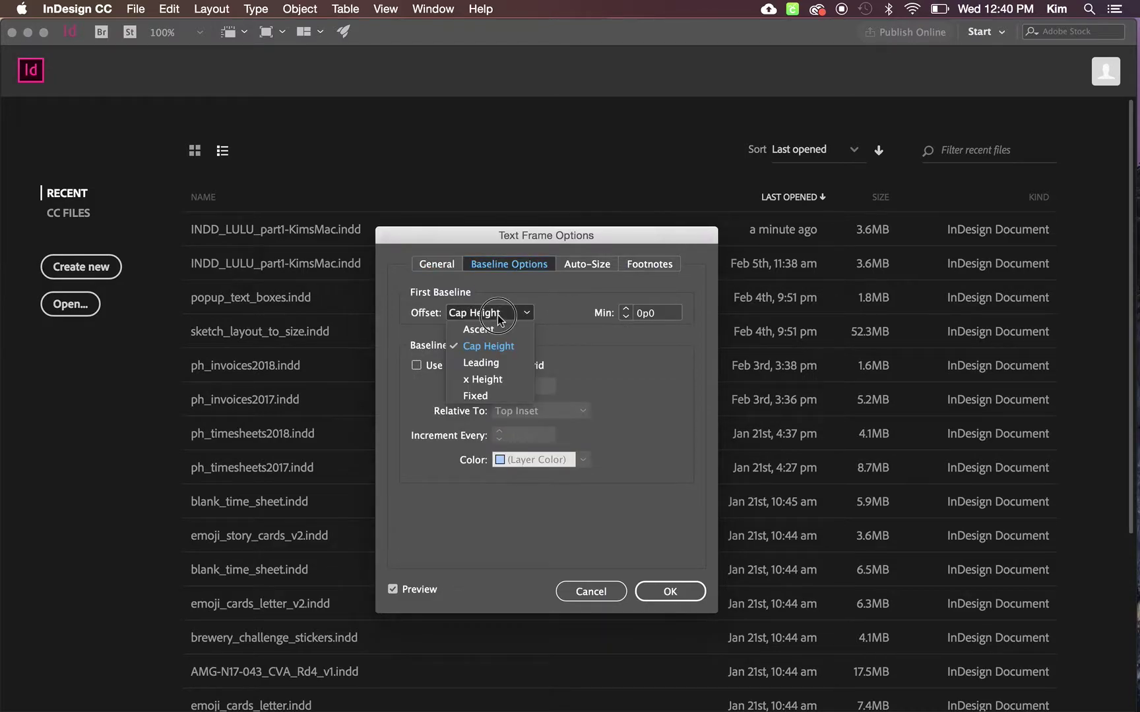
left_click(488, 347)
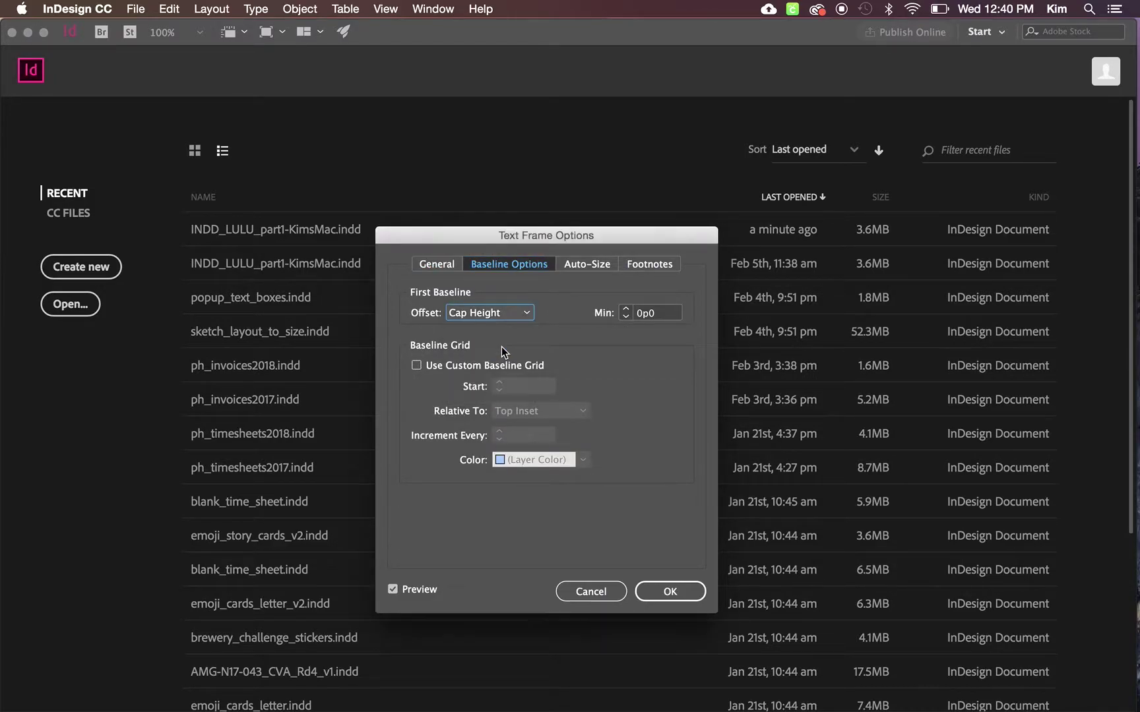
left_click(660, 591)
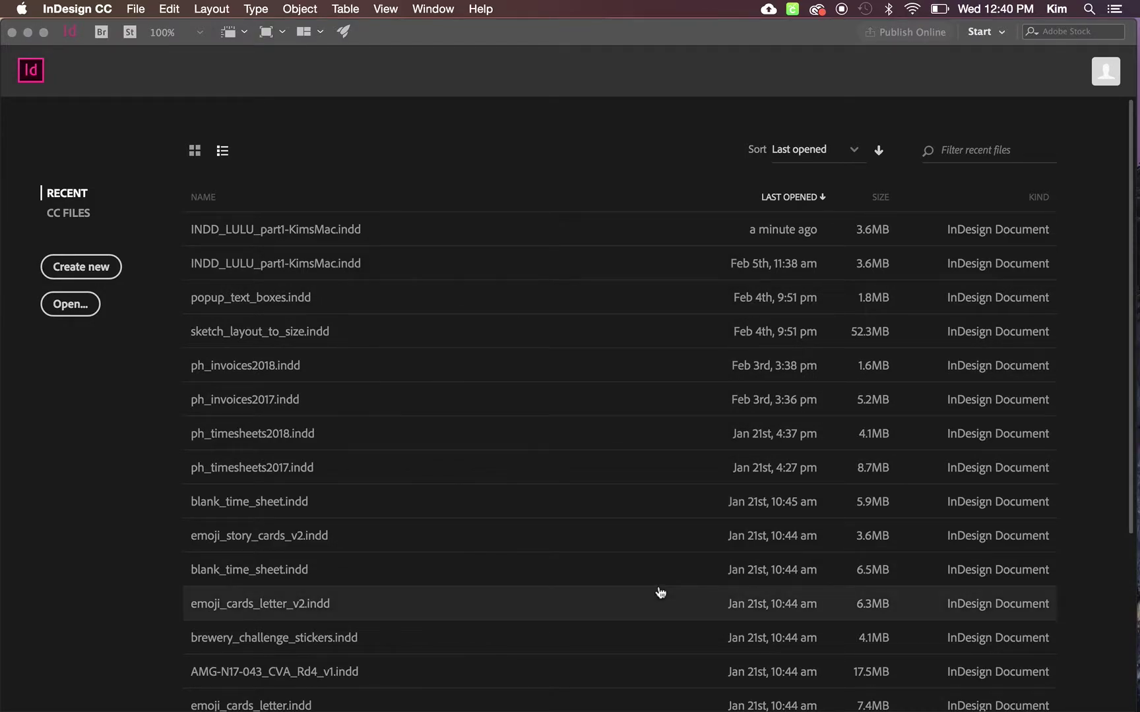
- Reopen INDD_LULU_part1-KimsMac.indd from the recent files list
left_click(290, 229)
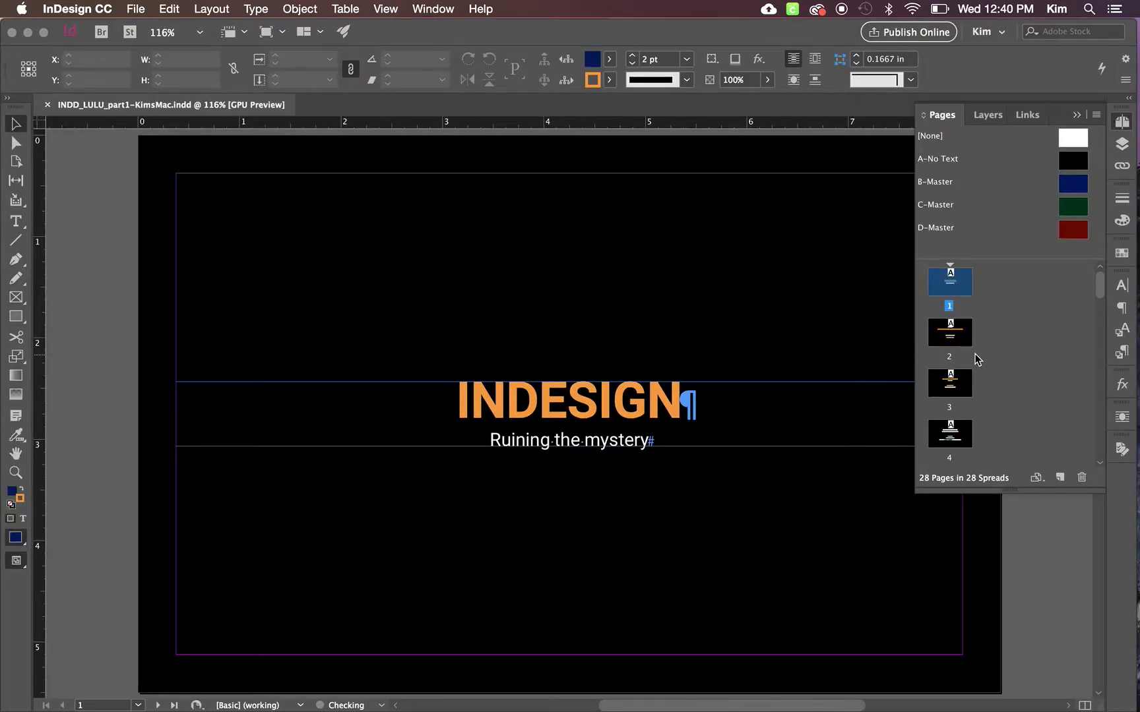
scroll(980, 357, "down", 10)
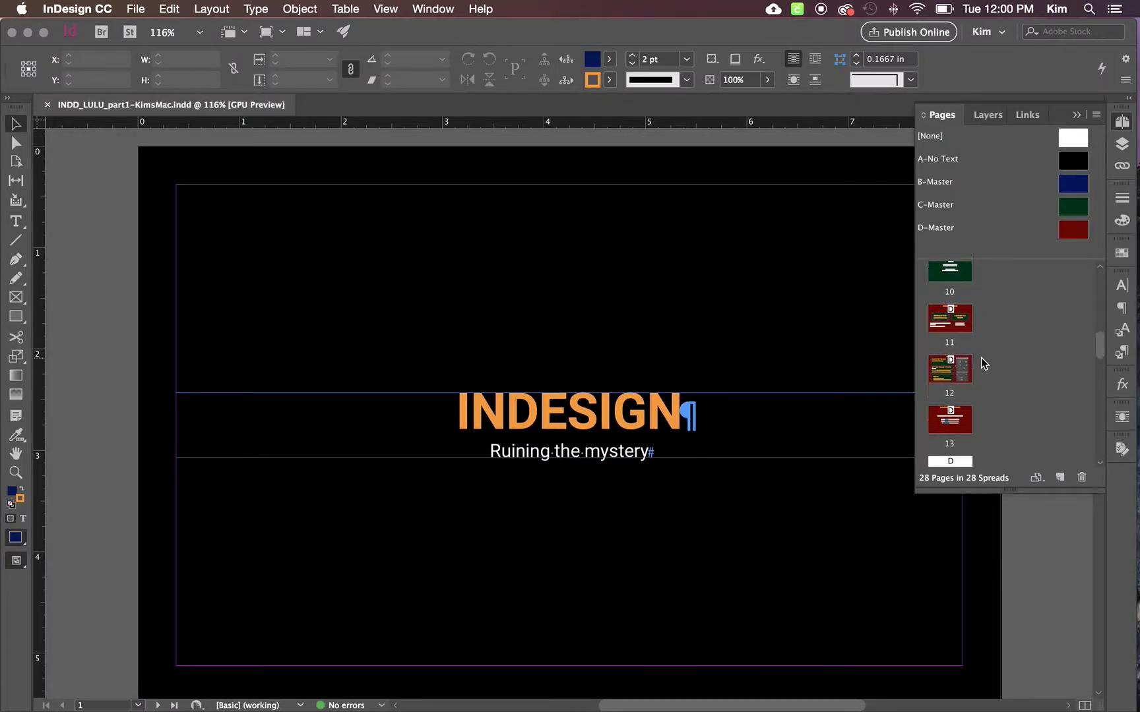
scroll(981, 358, "down", 5)
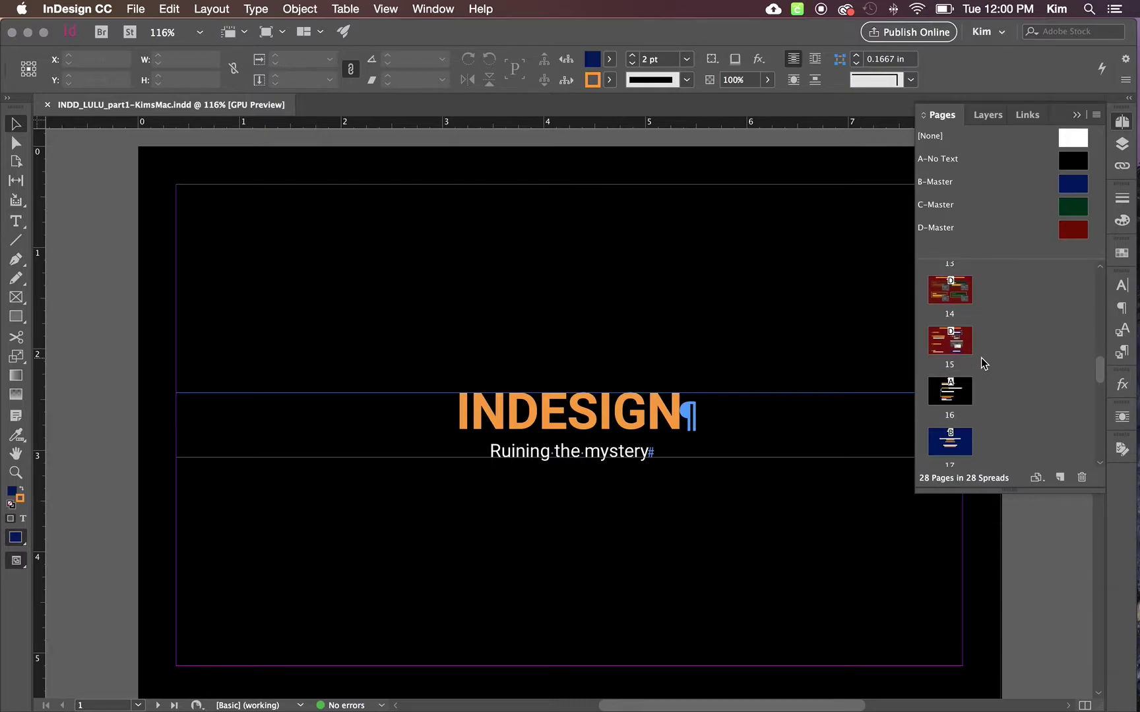
scroll(953, 292, "up", 2)
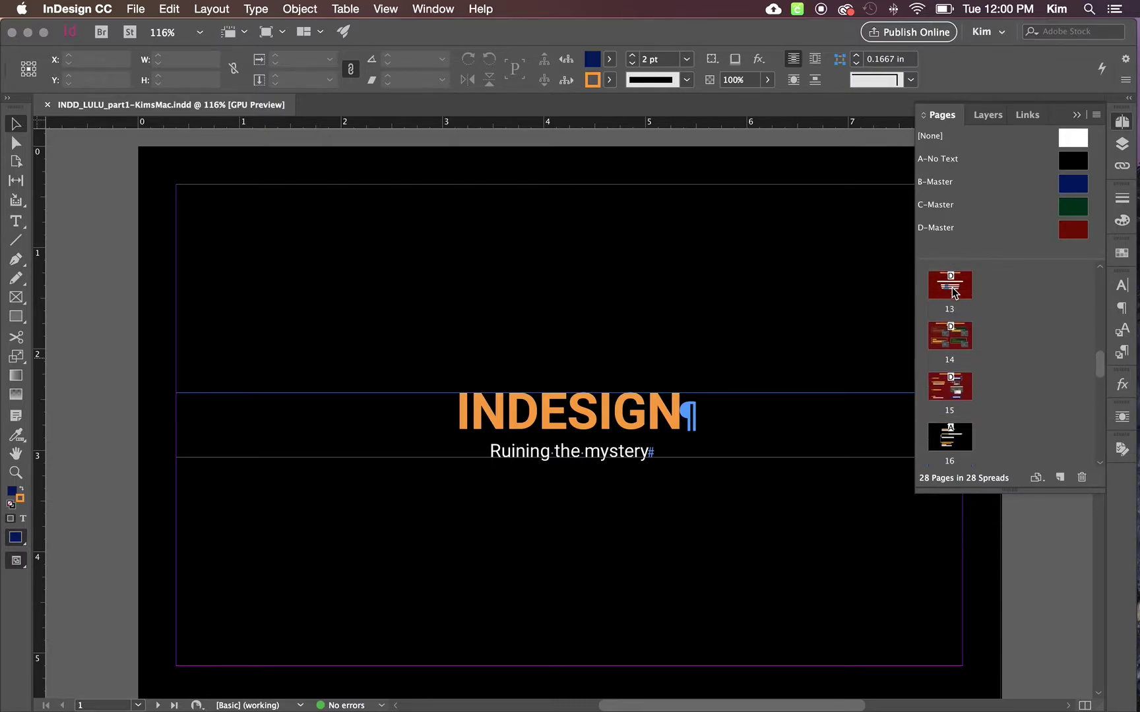
- View the page 13 baseline offset slide in Preview mode, then go to page 14
double_click(953, 292)
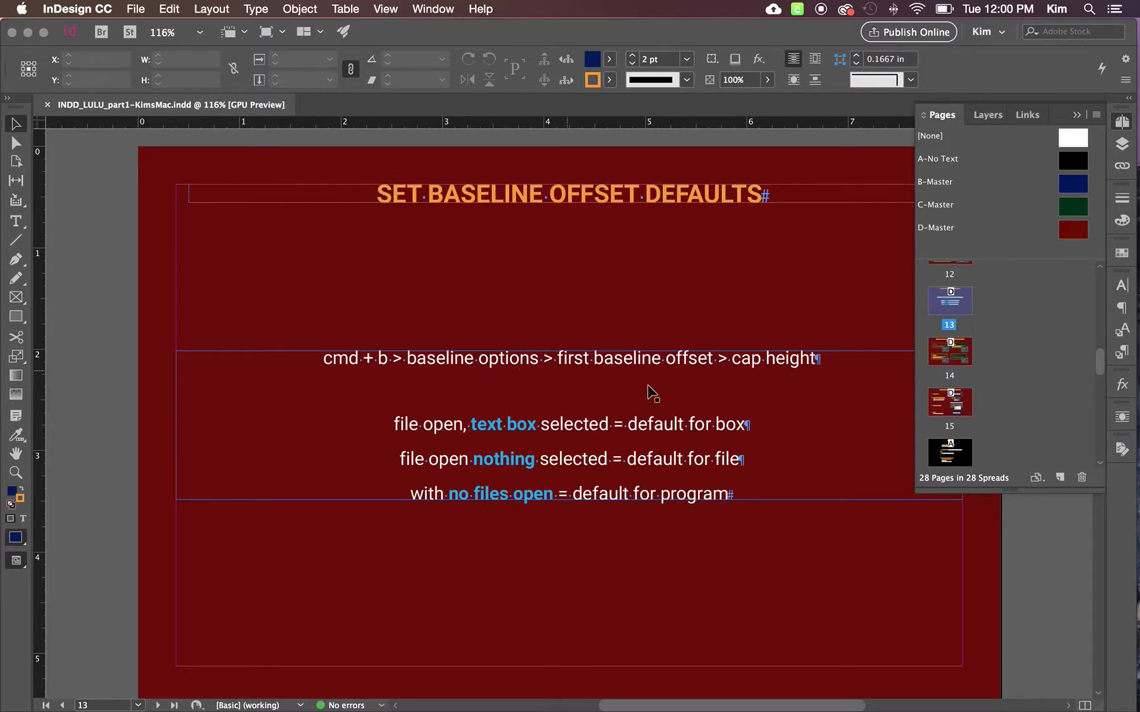
key("w")
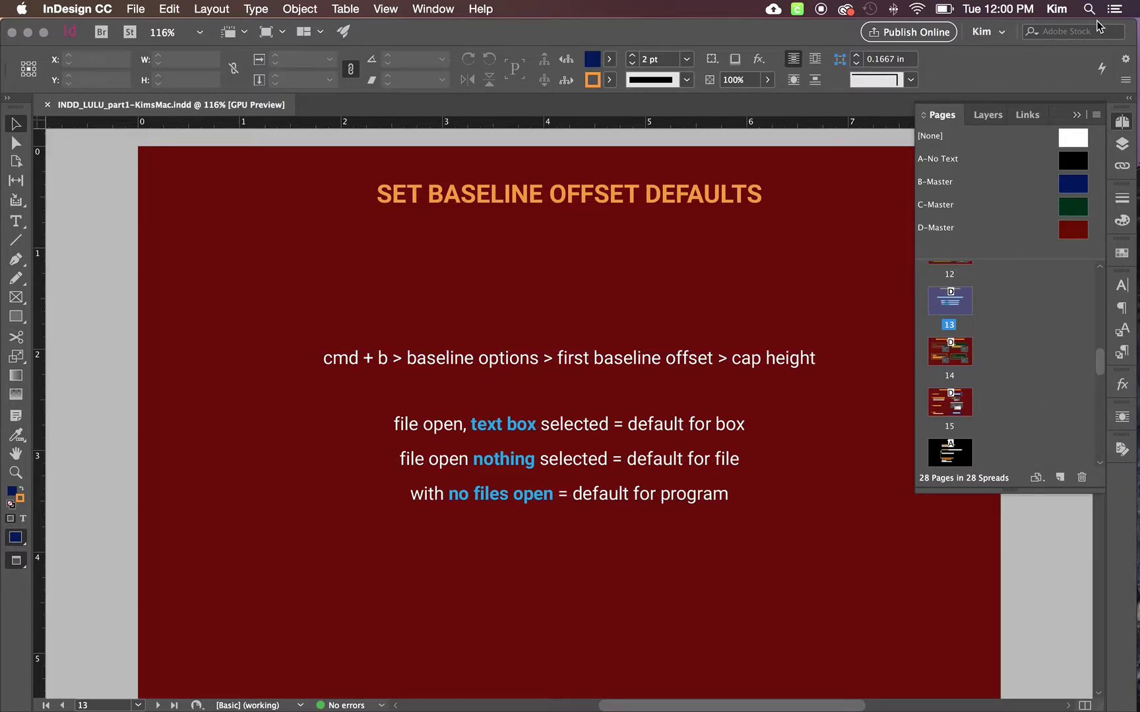
left_click(1075, 118)
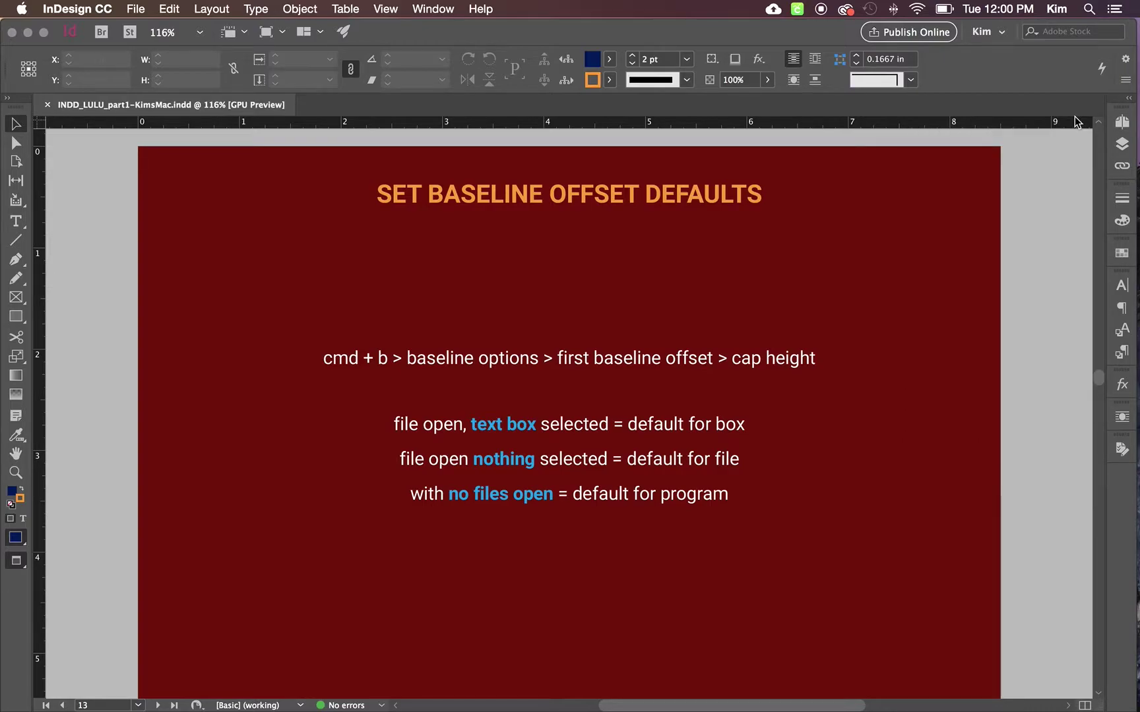
left_click(1123, 126)
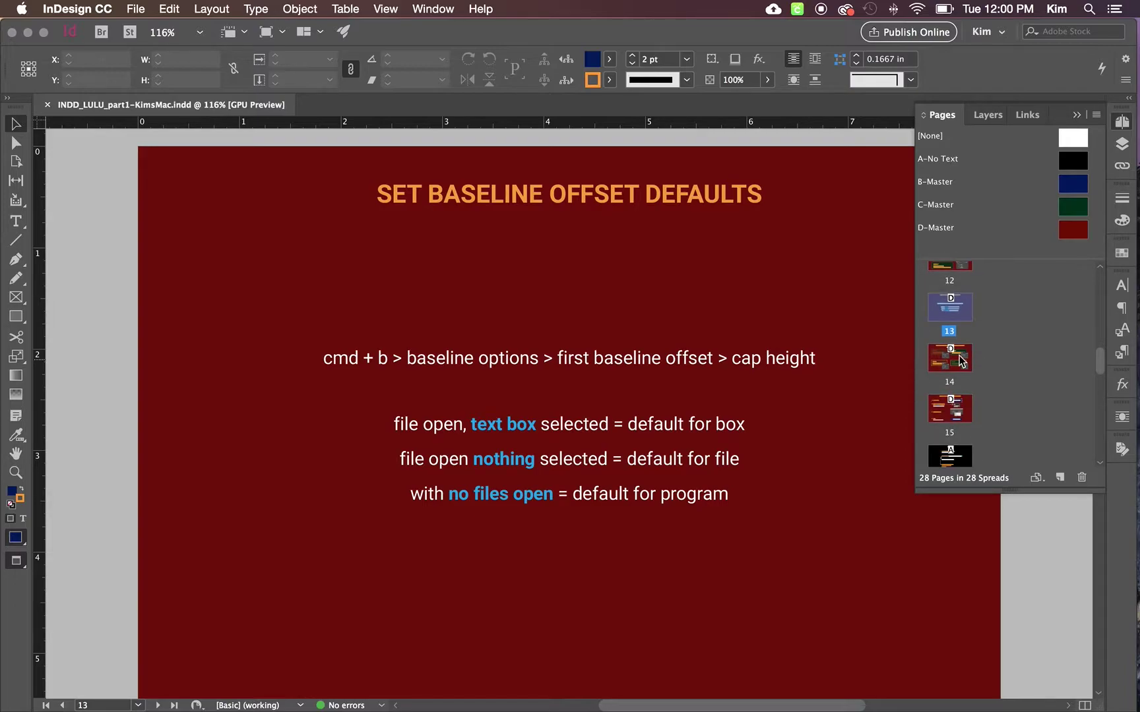
double_click(958, 357)
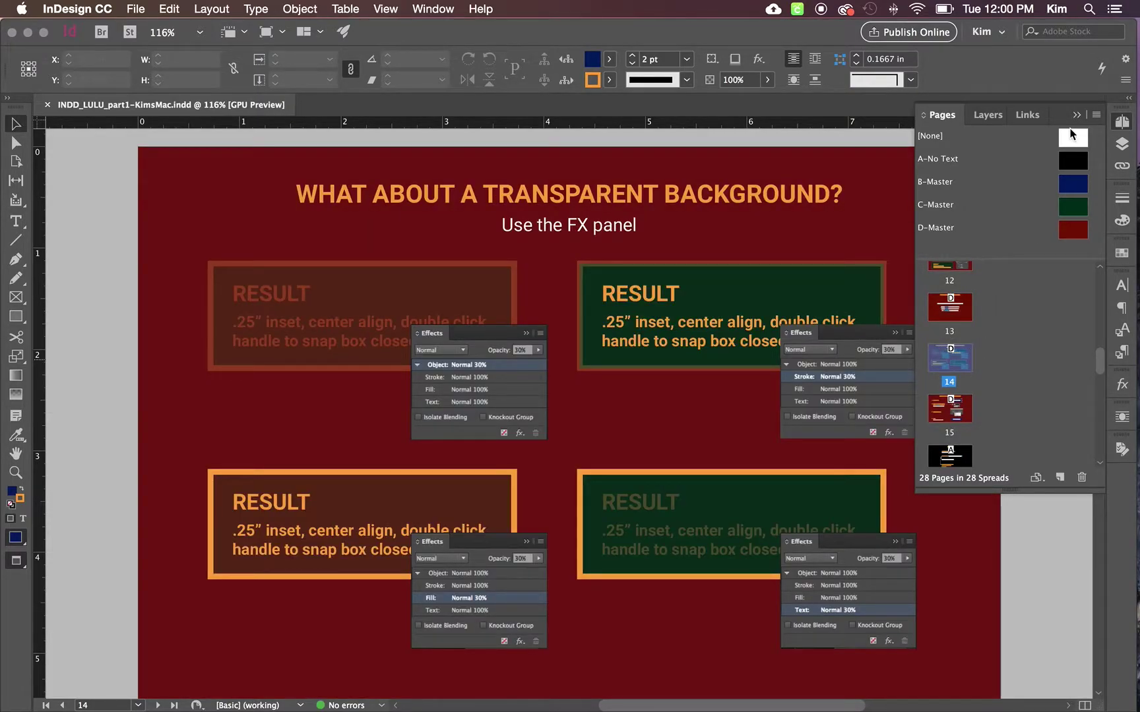
- Collapse the Pages panel to reveal the full page 14 transparency slide
left_click(1076, 115)
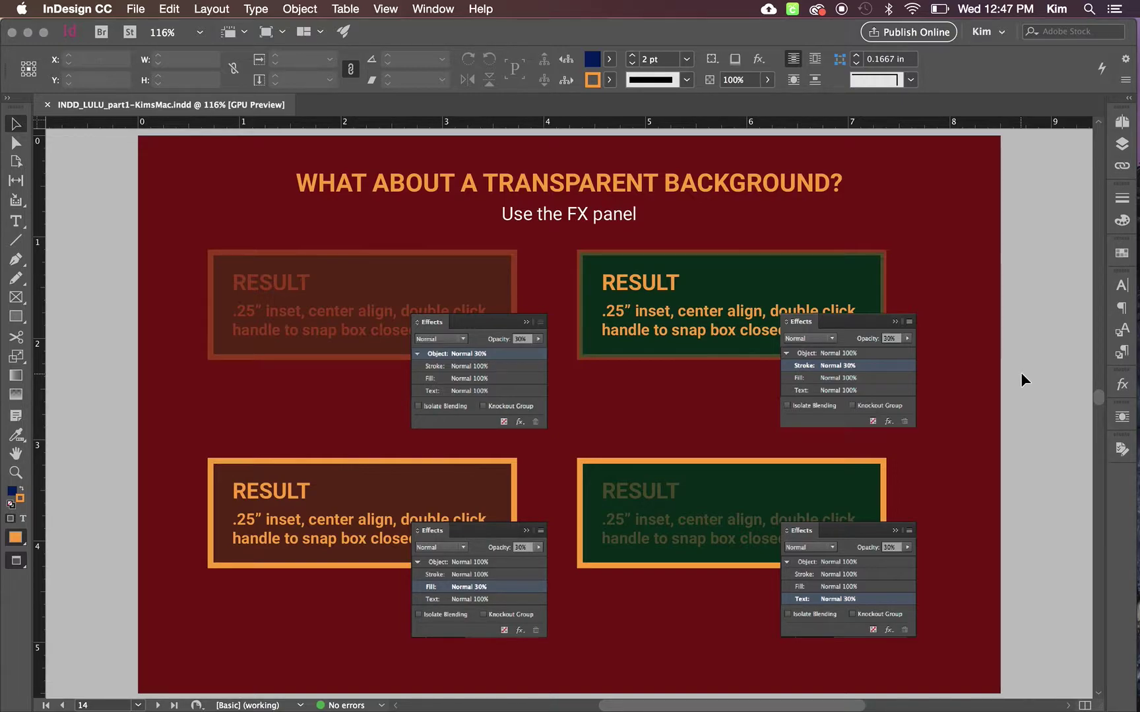
- Inspect the Effects panel's blend mode and fx options, keeping Normal, then collapse it
left_click(1123, 385)
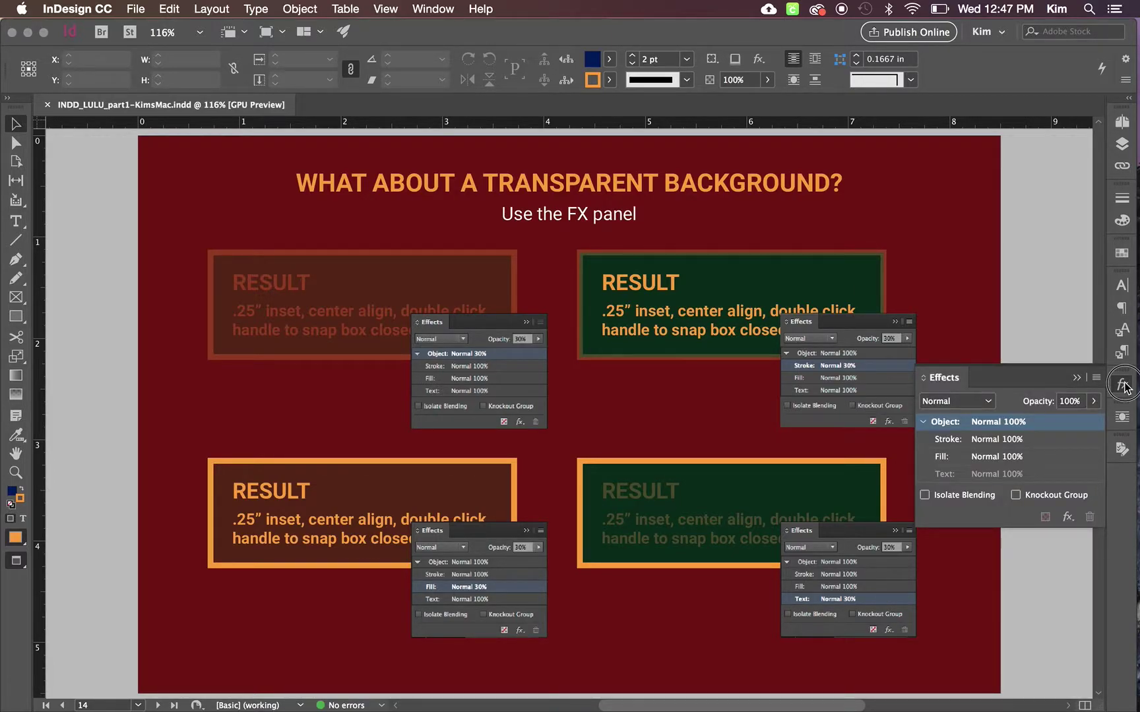
left_click(1123, 386)
left_click(433, 9)
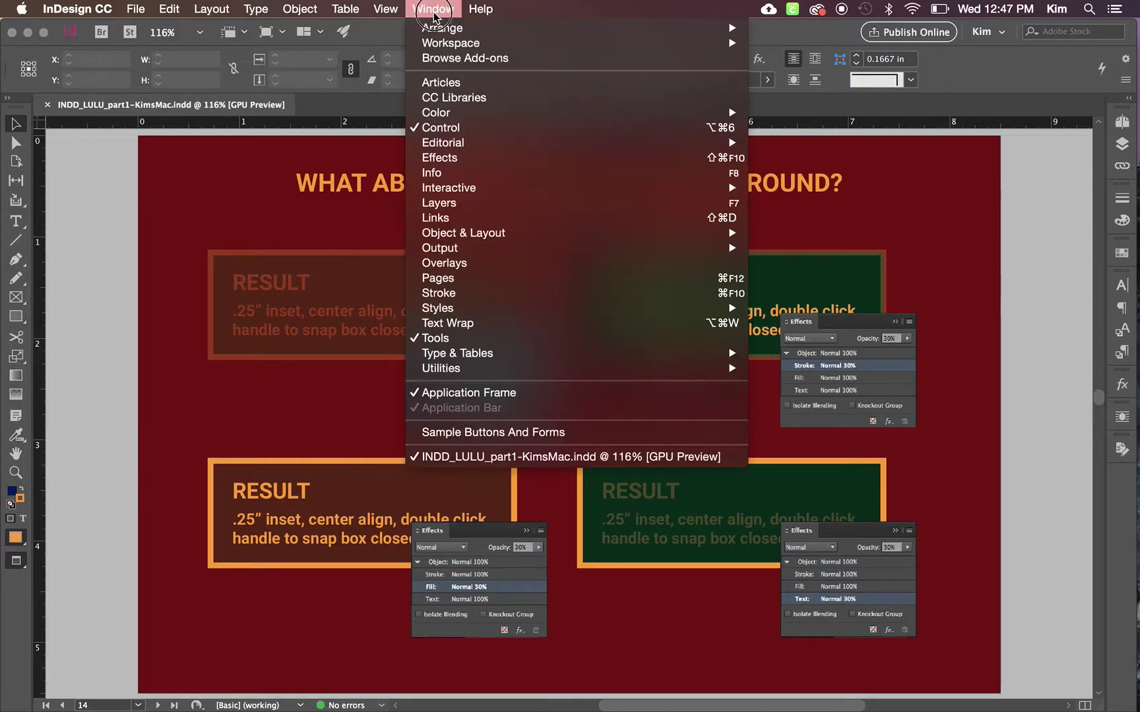
left_click(433, 153)
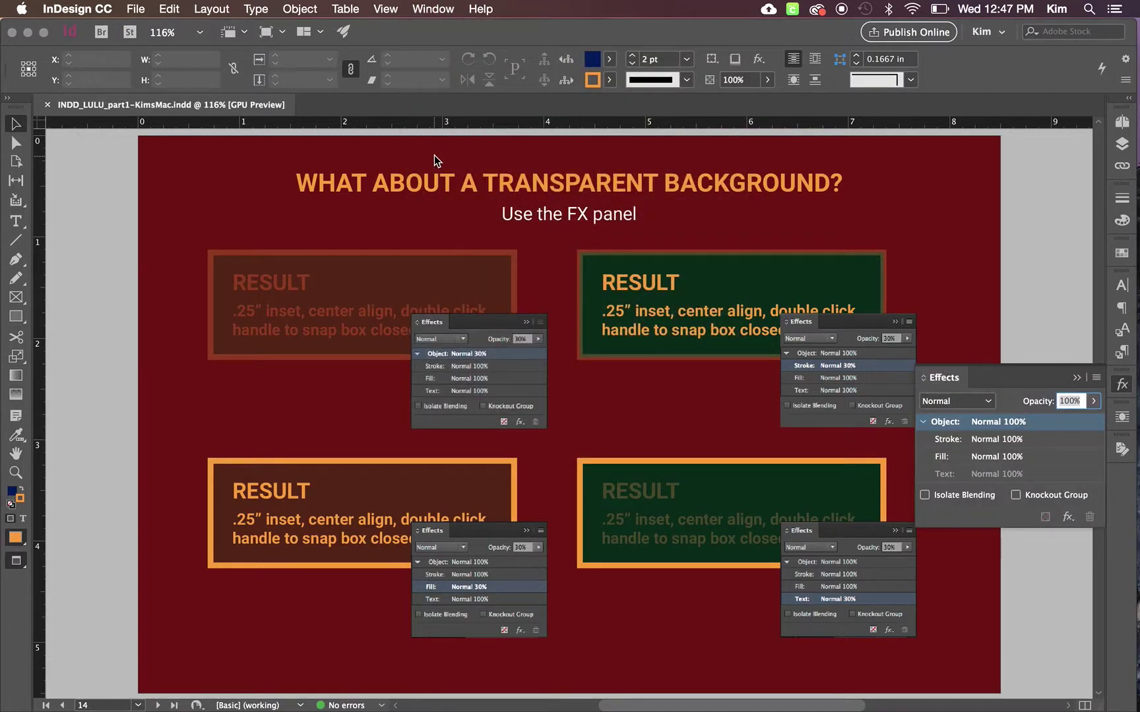
left_click(992, 401)
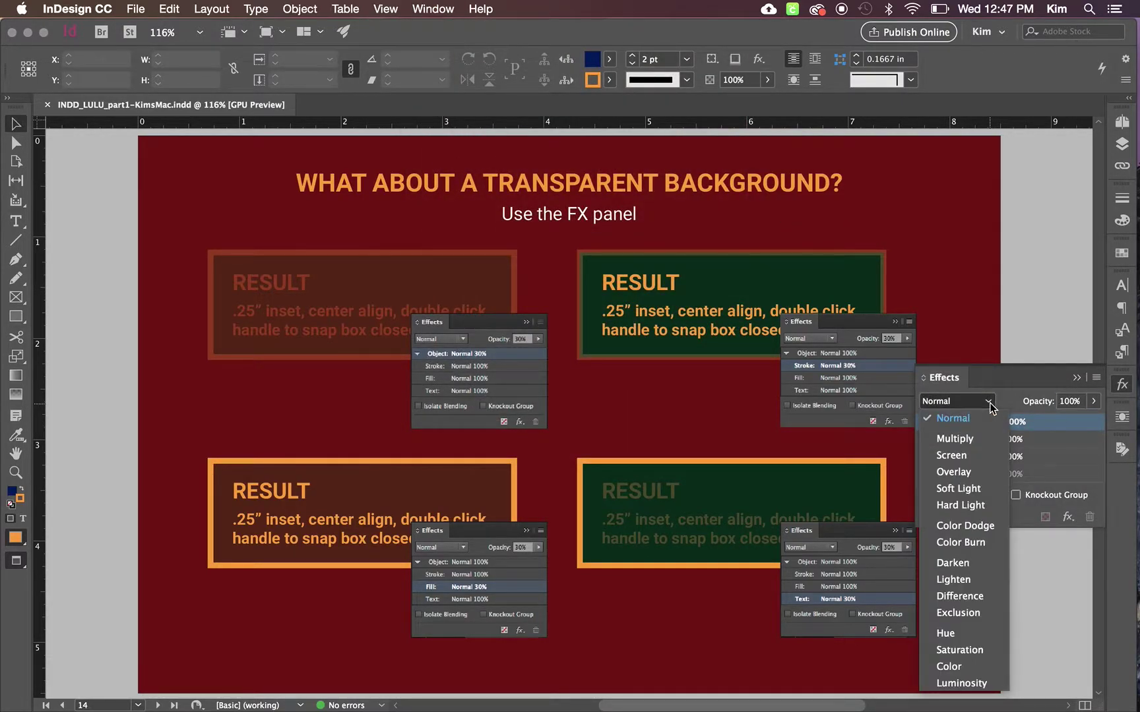
left_click(989, 402)
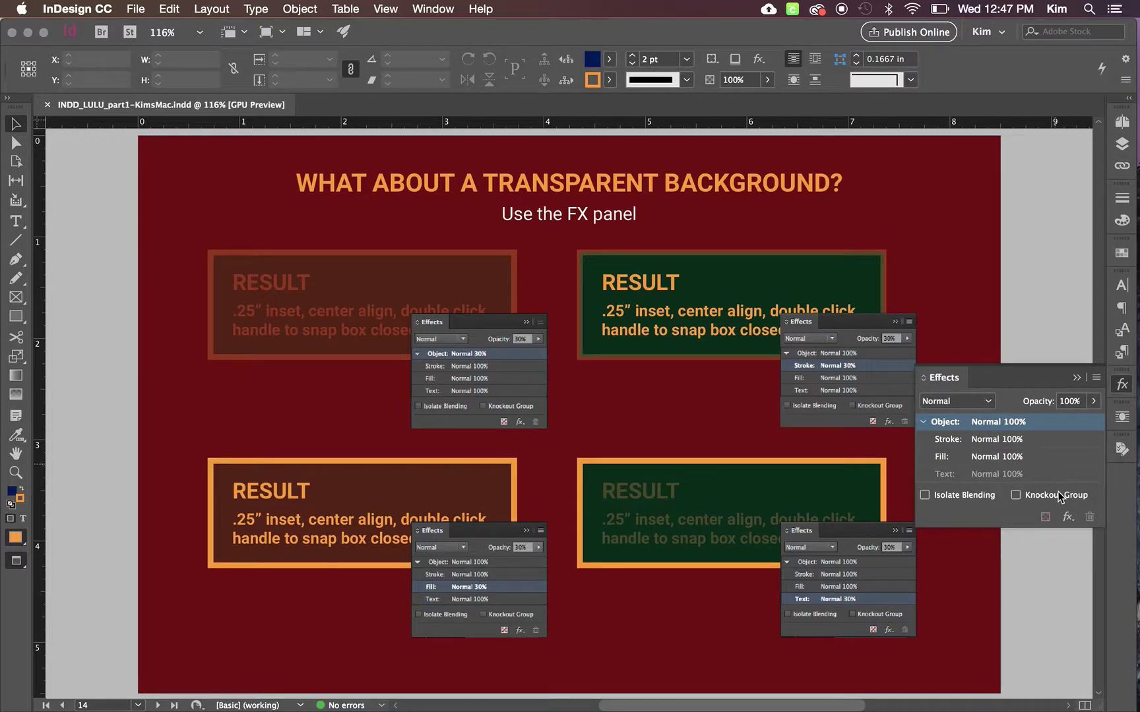
left_click(1068, 516)
left_click(1031, 382)
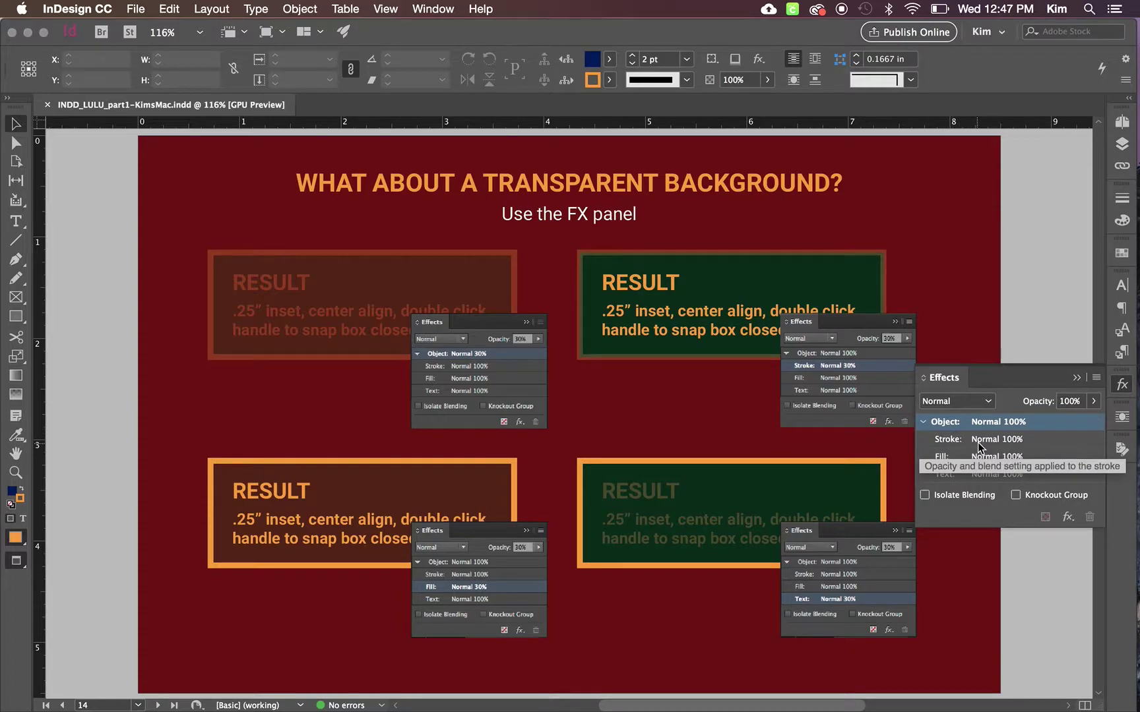
left_click(1077, 377)
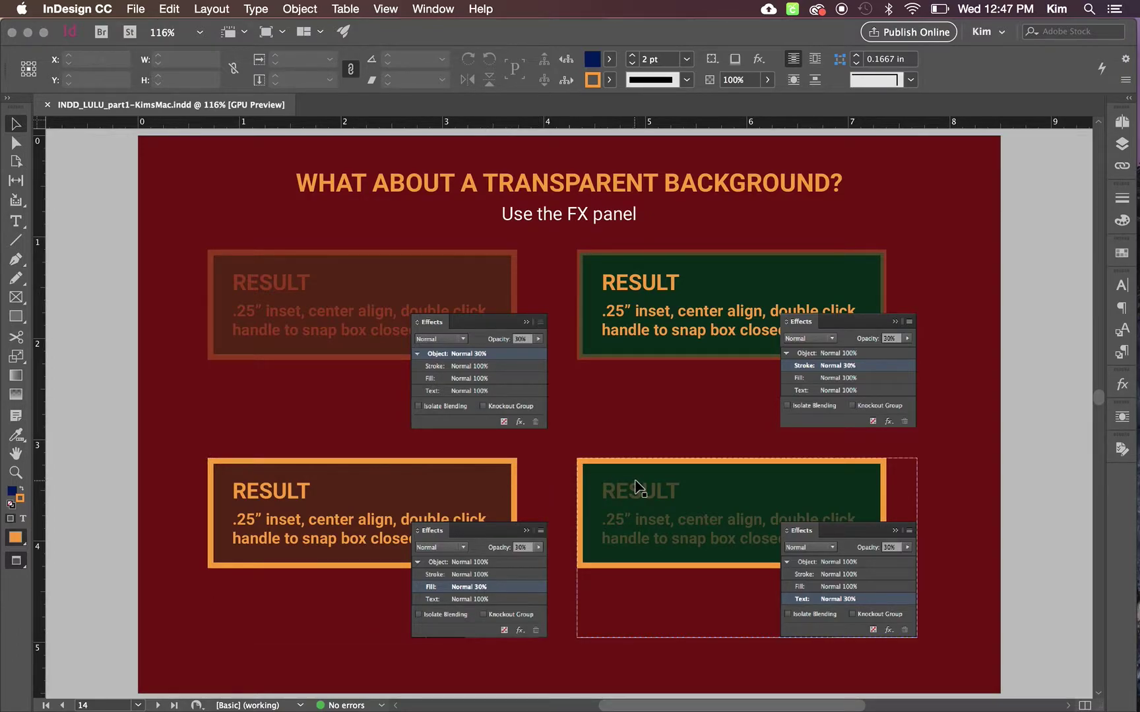
- Select and deselect the top-left callout group, then bring back the Pages panel
left_click(342, 339)
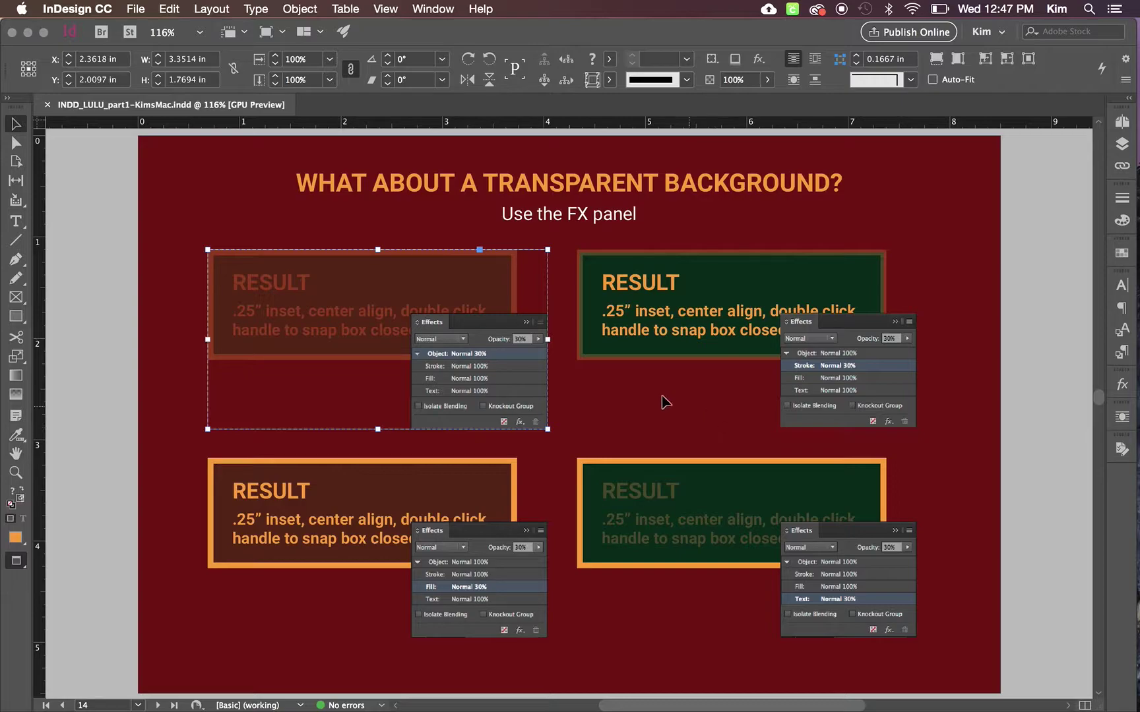
left_click(627, 395)
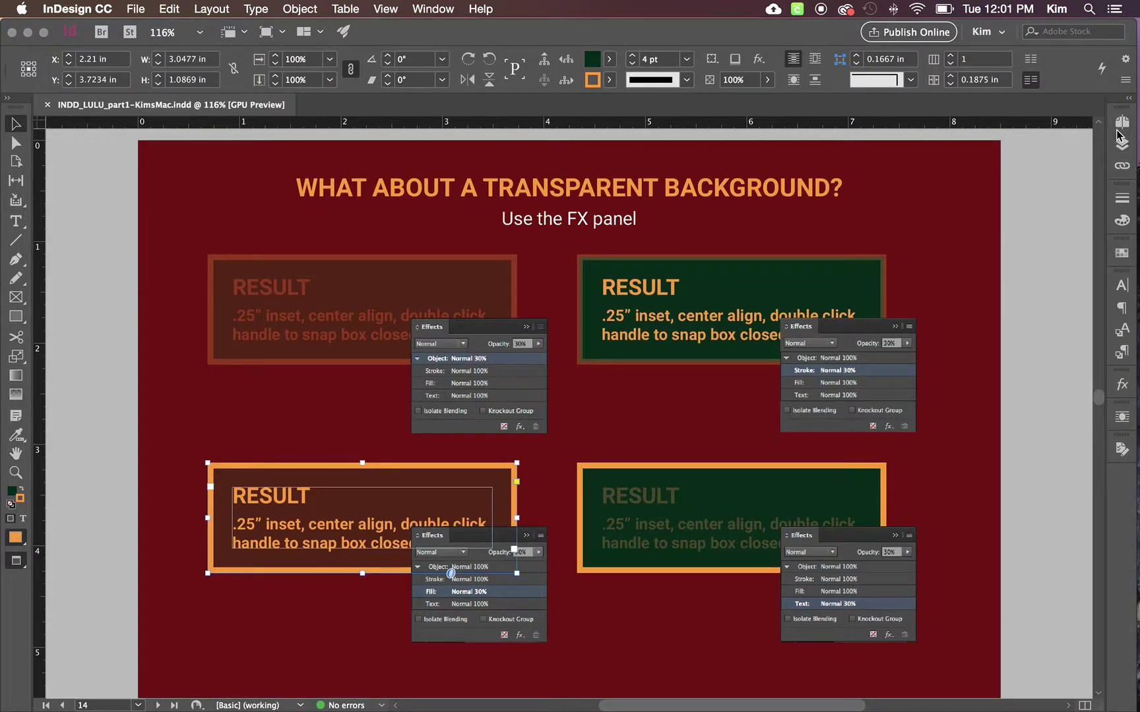
left_click(1121, 123)
scroll(986, 395, "down", 3)
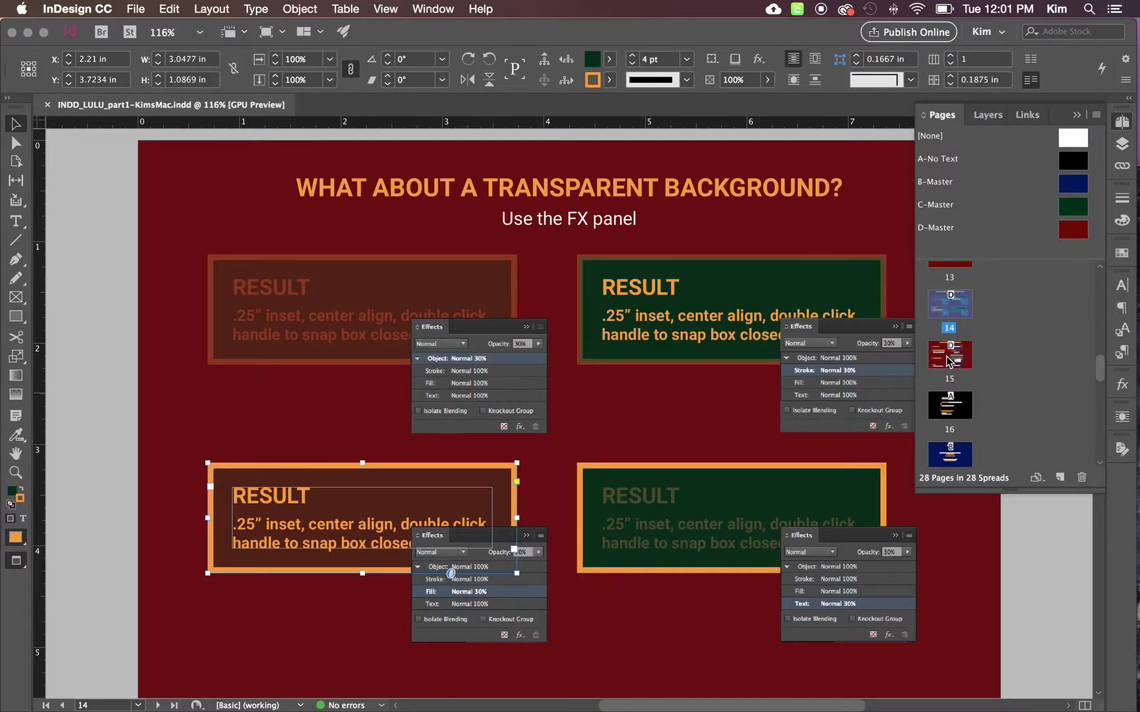
- Go to page 15 and browse the Corner Options shape list, cancelling without changes
double_click(949, 360)
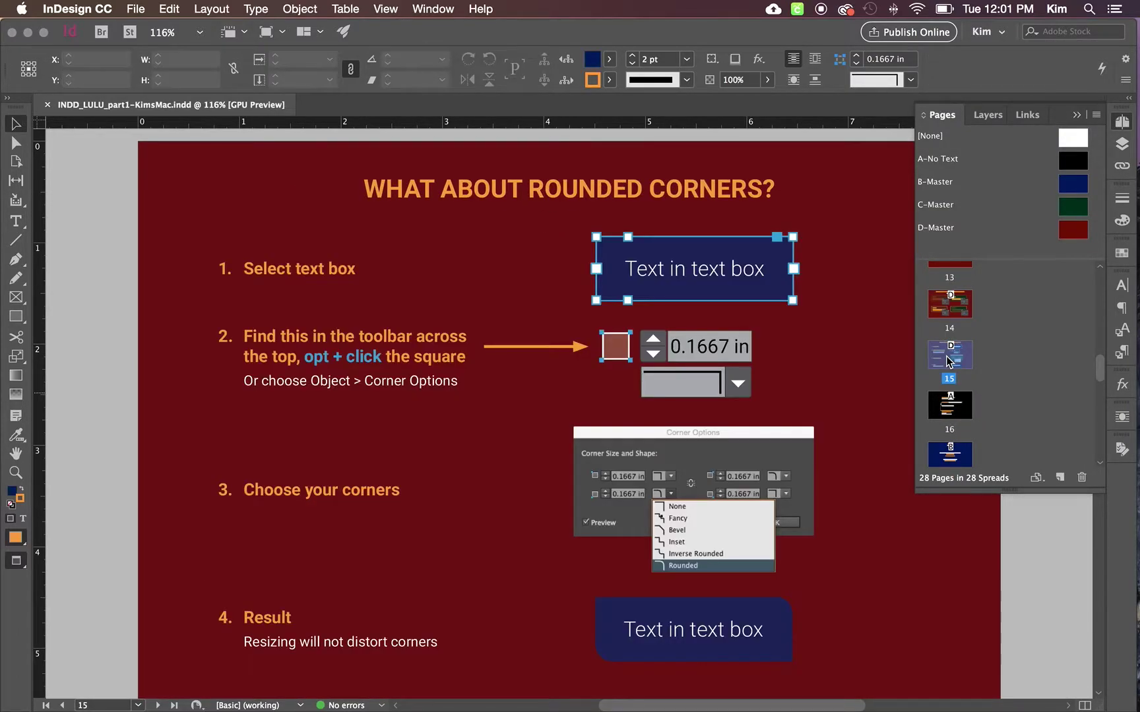
left_click(1075, 116)
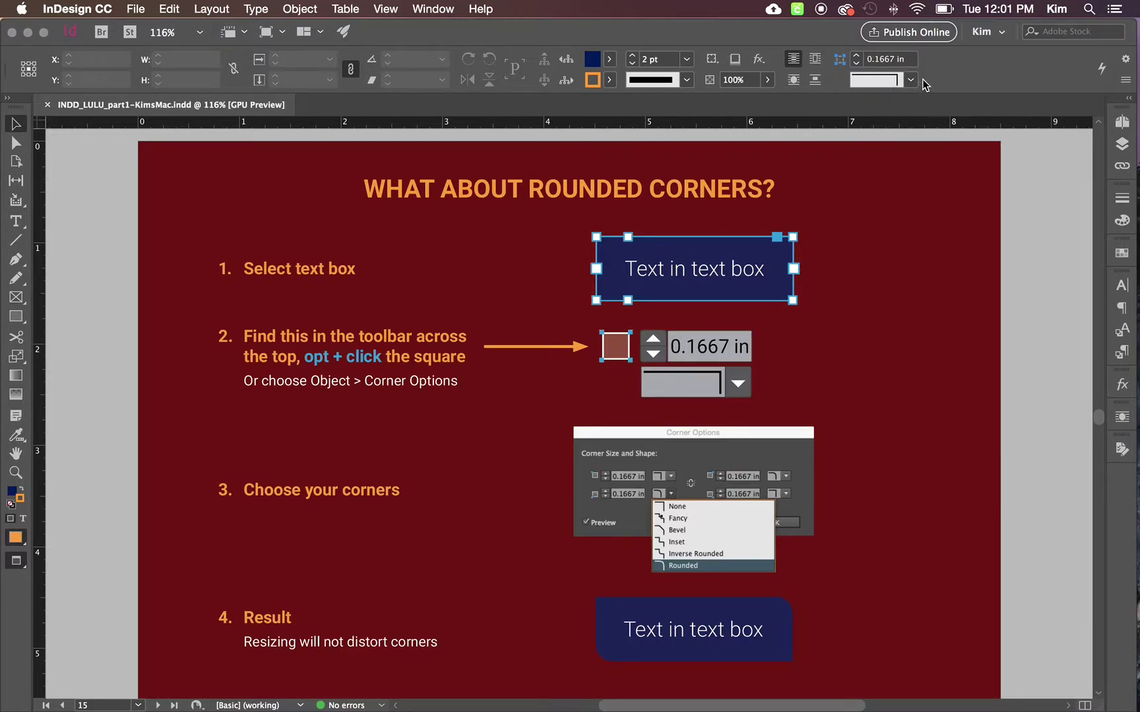
left_click(840, 60, "alt")
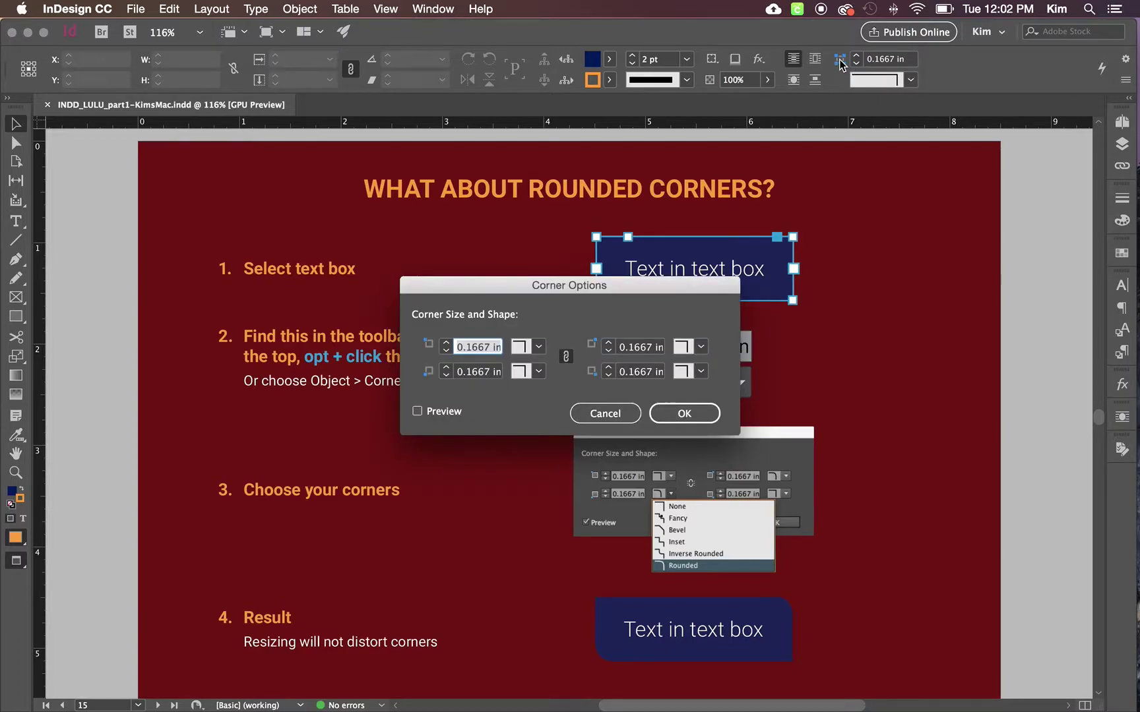
left_click(540, 346)
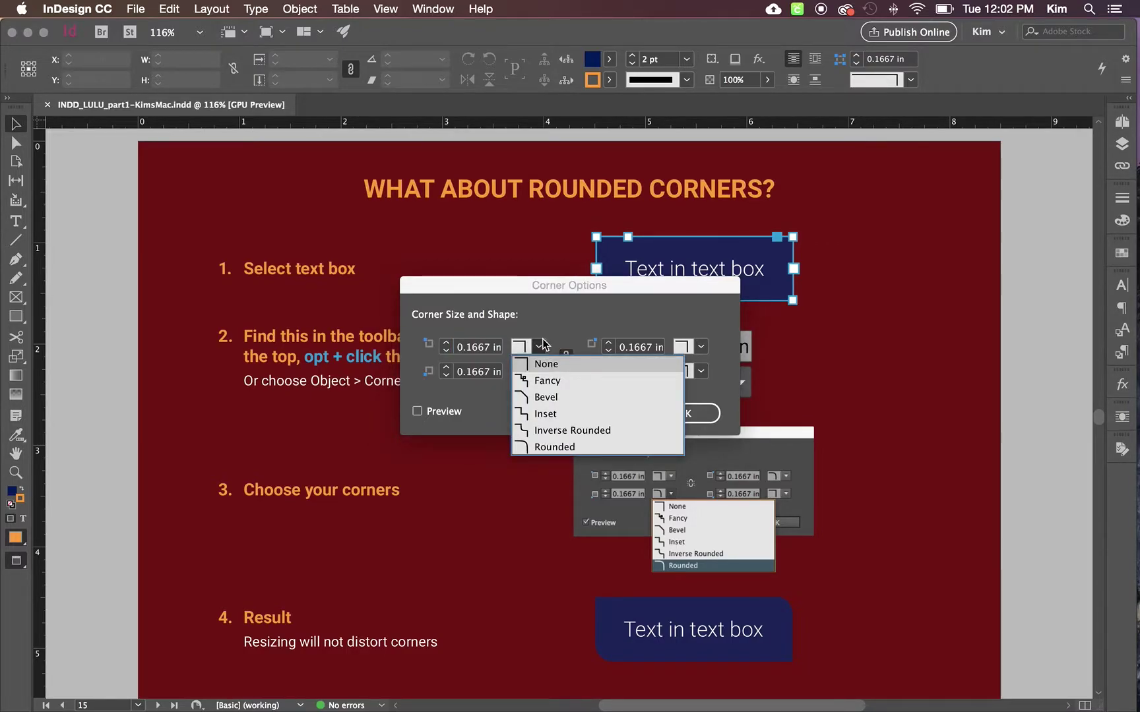
left_click(478, 352)
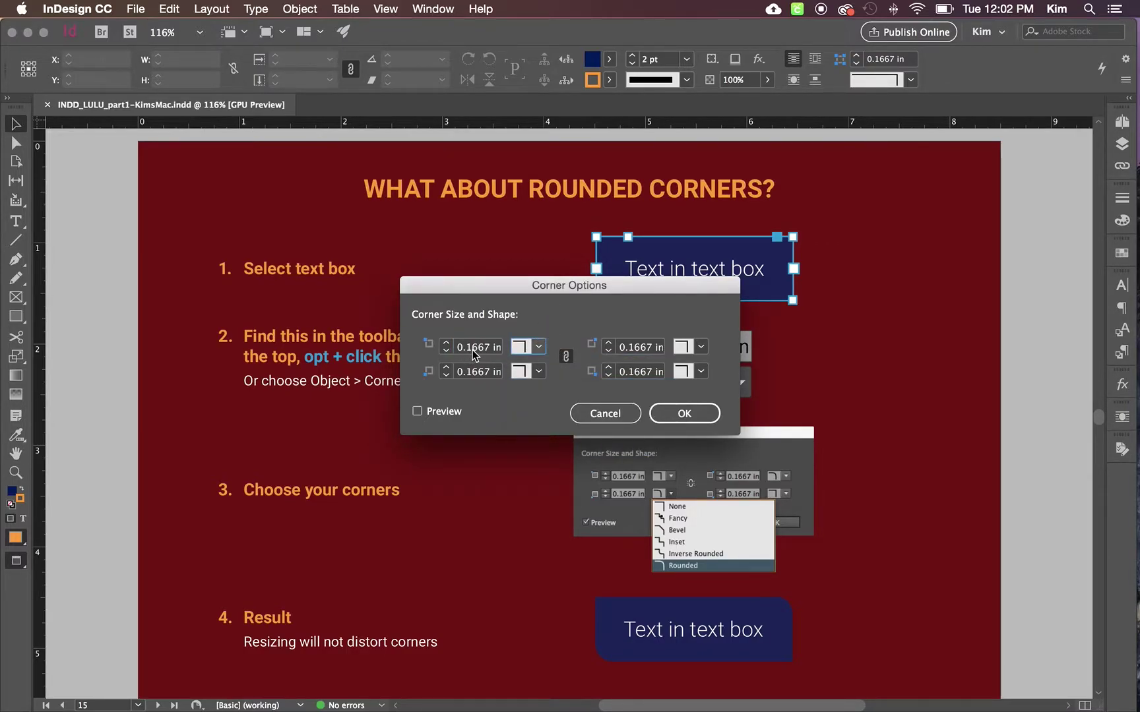
left_click(614, 414)
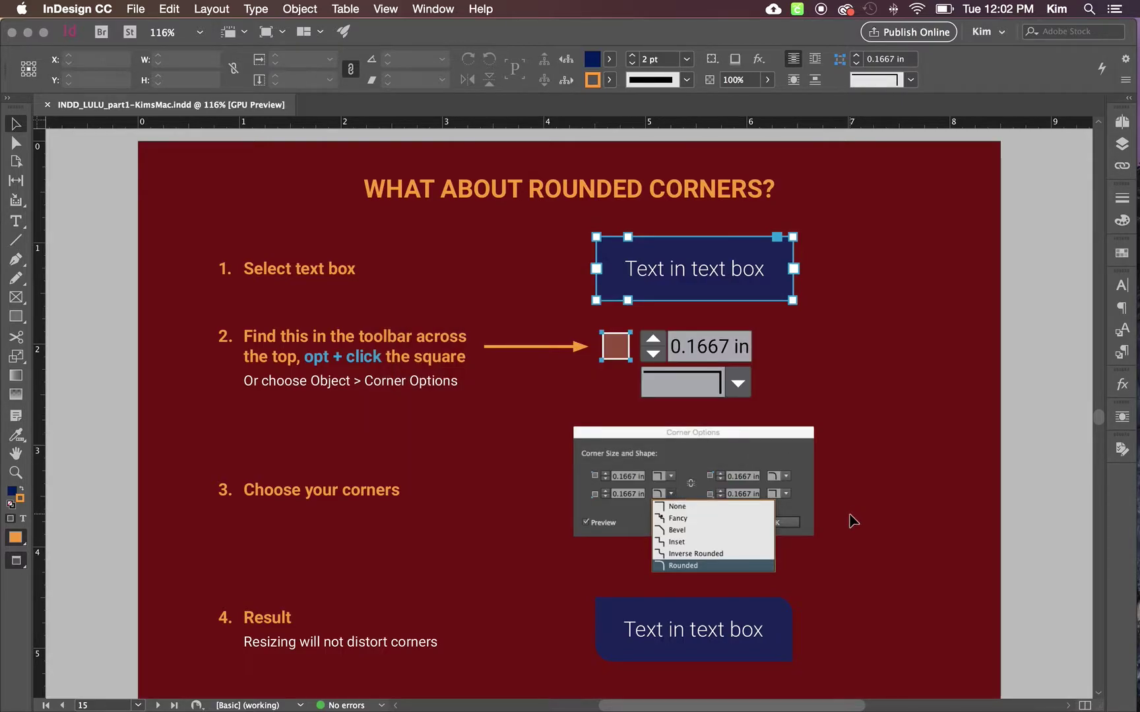
- Resize the rounded Result text box into a thin 2.1015 × 0.1481 in strip
left_click(723, 634)
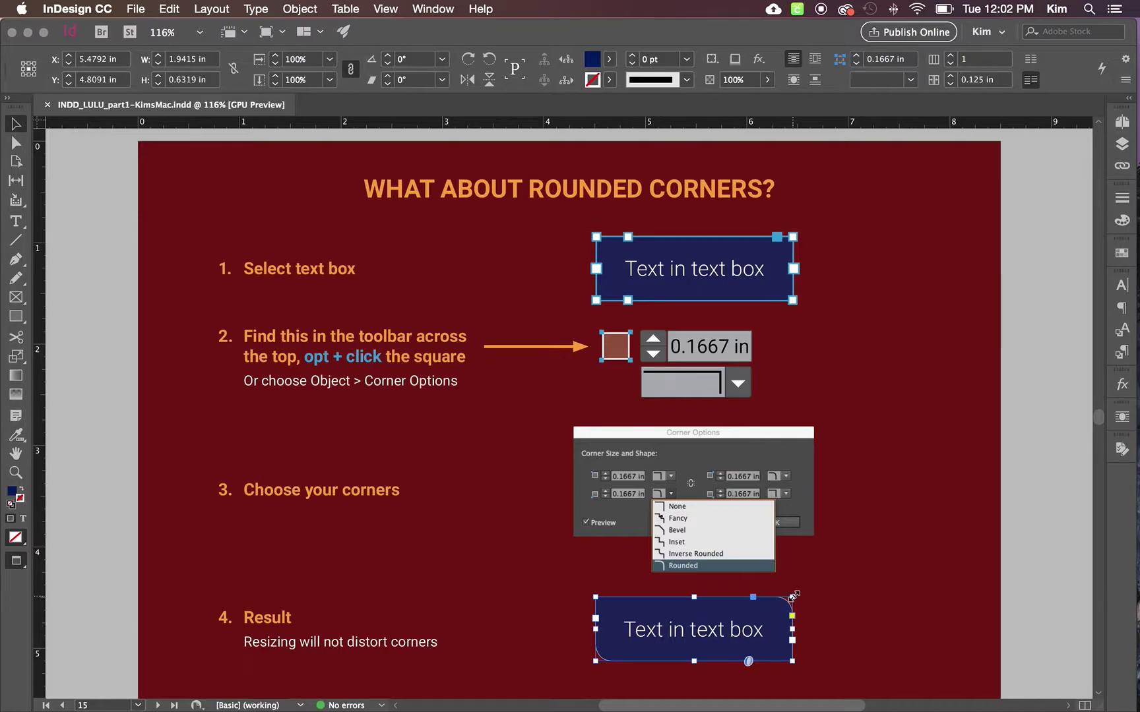
left_click_drag(793, 596, 888, 495)
left_click_drag(888, 578, 809, 579)
left_click_drag(701, 495, 838, 639)
left_click(838, 643)
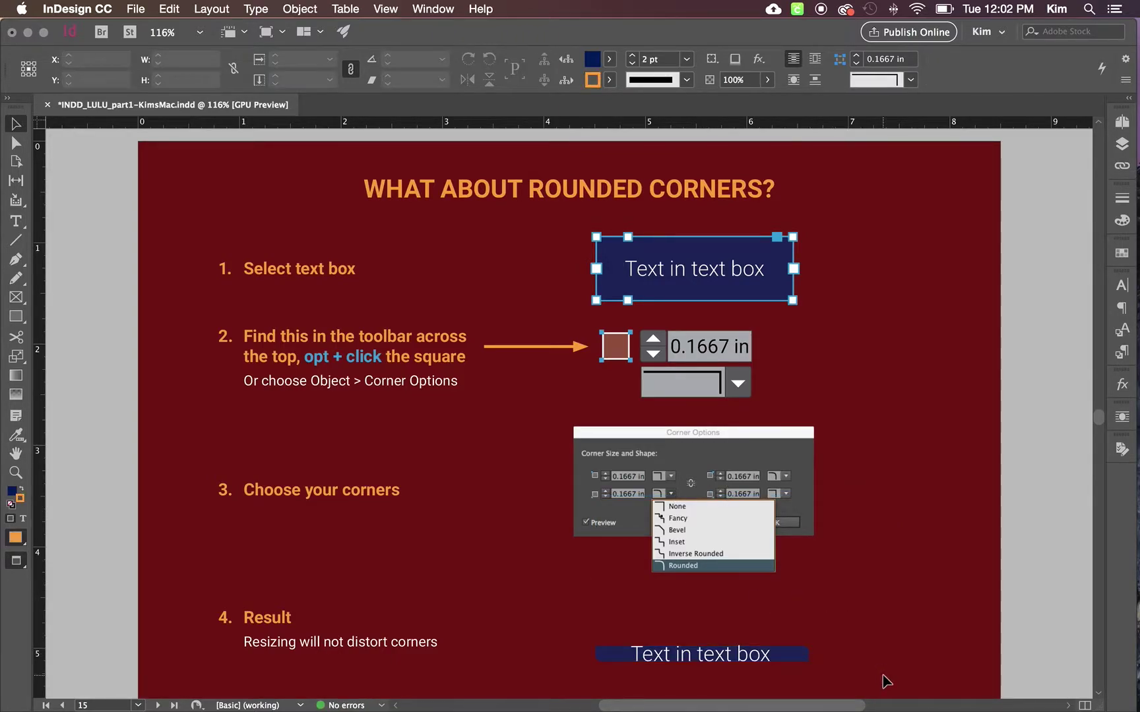
left_click(794, 655)
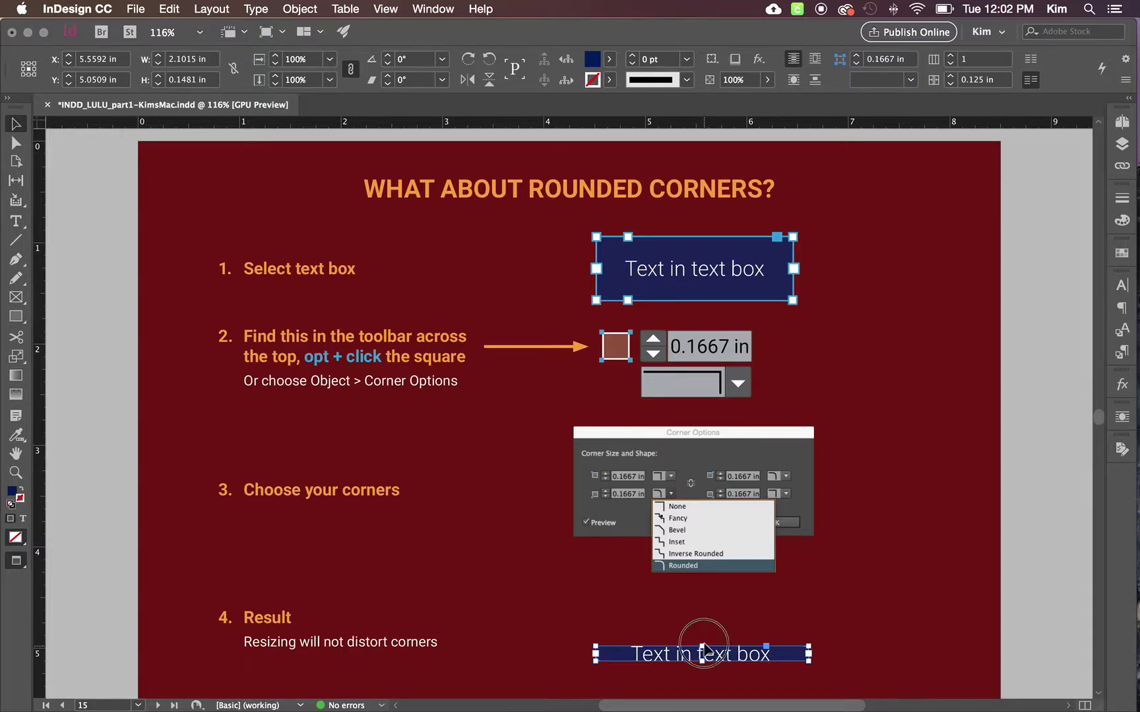